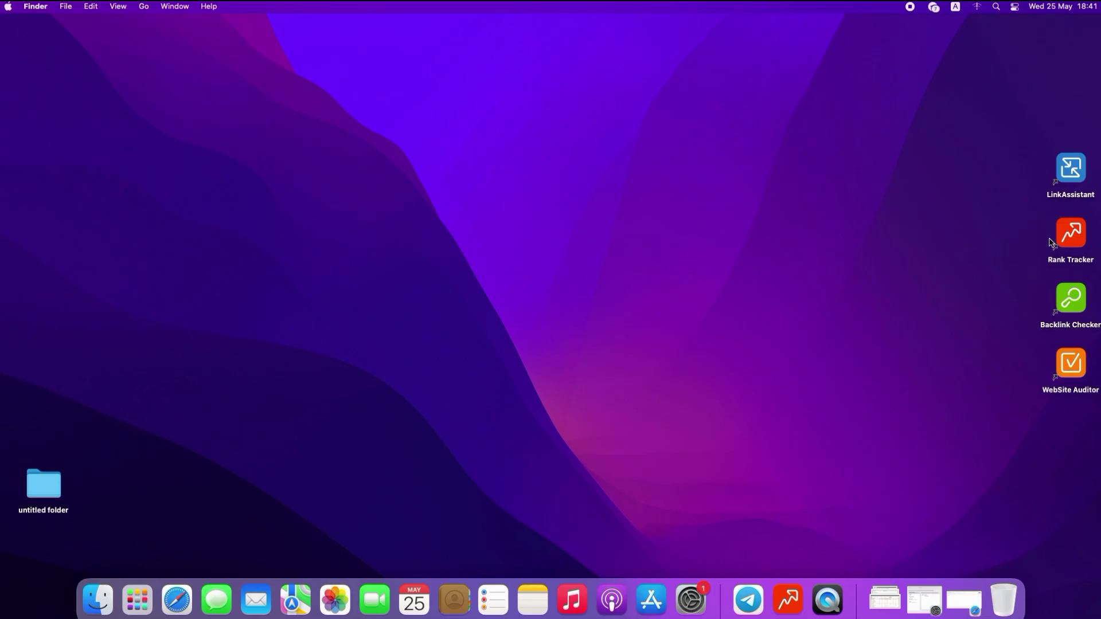
Launch Rank Tracker and create a new rankings monitoring project for the site awario.com
double_click(1068, 249)
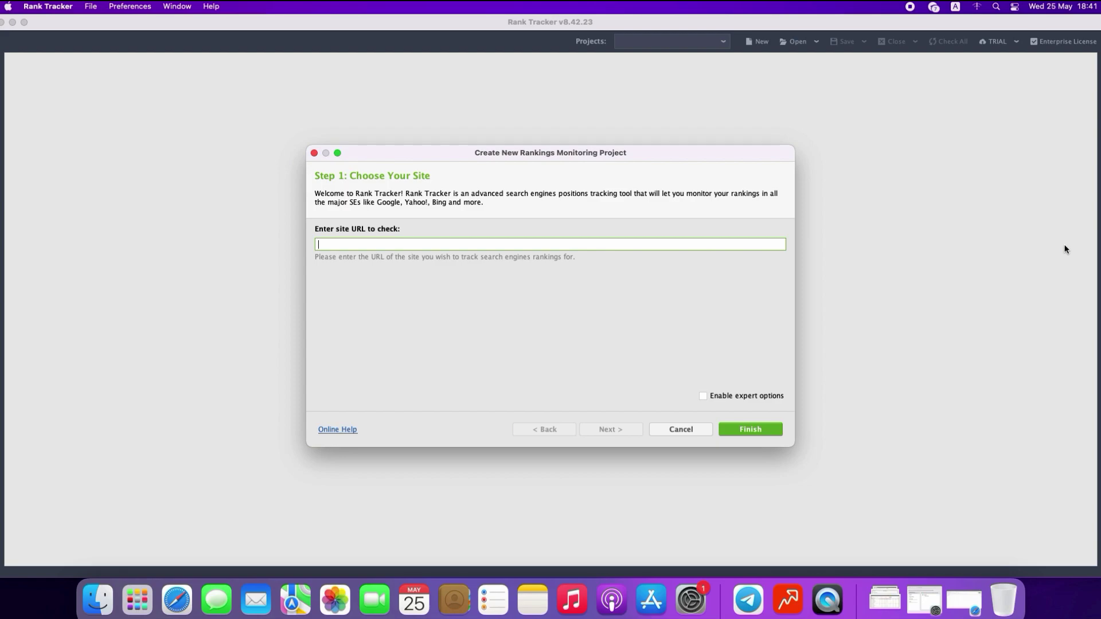
text(awario)
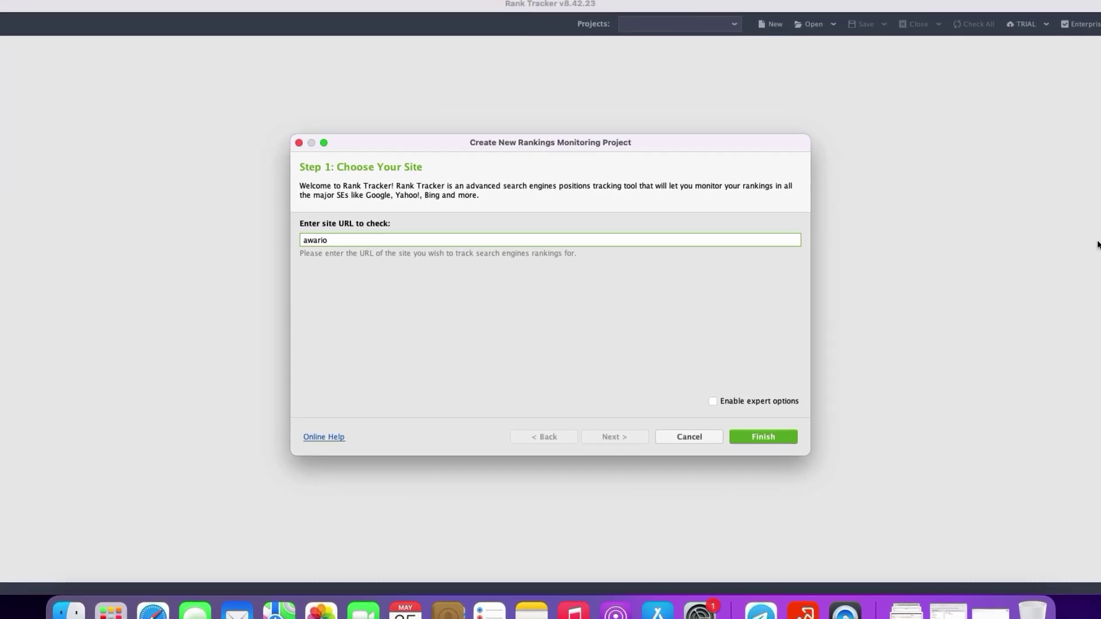
text(.com)
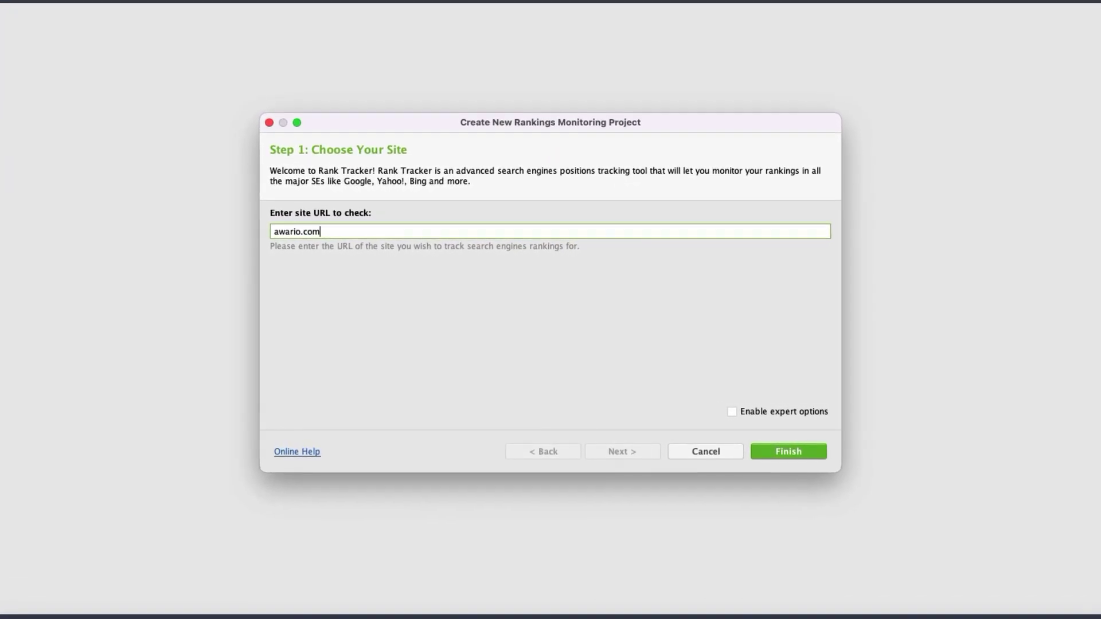
click(816, 455)
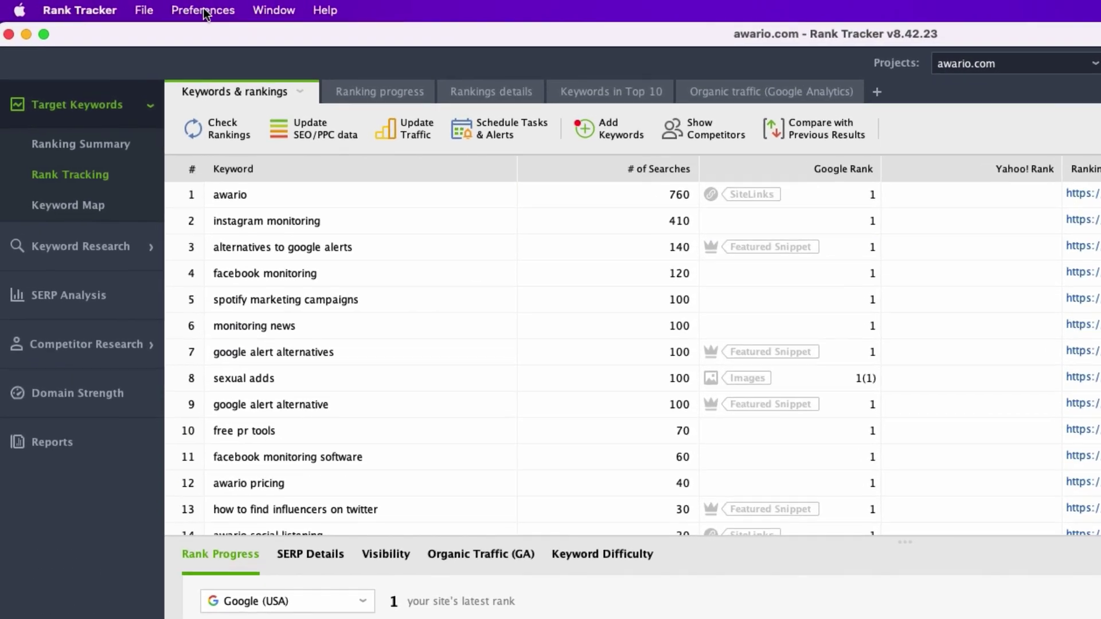
Add Bing US for the USA to the project's preferred search engines
click(132, 6)
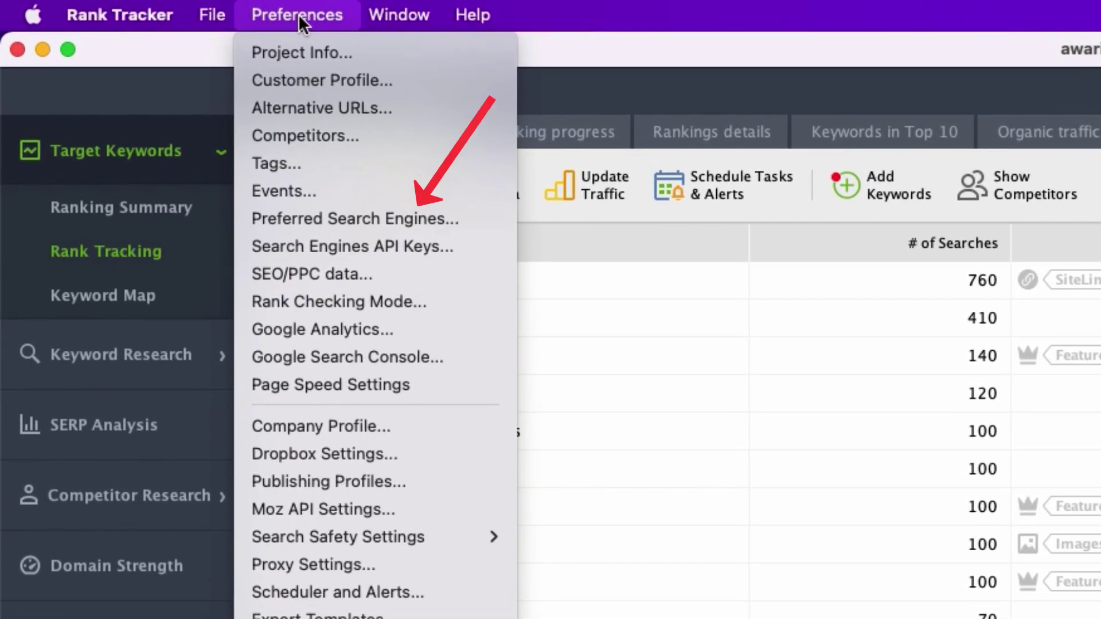
click(371, 219)
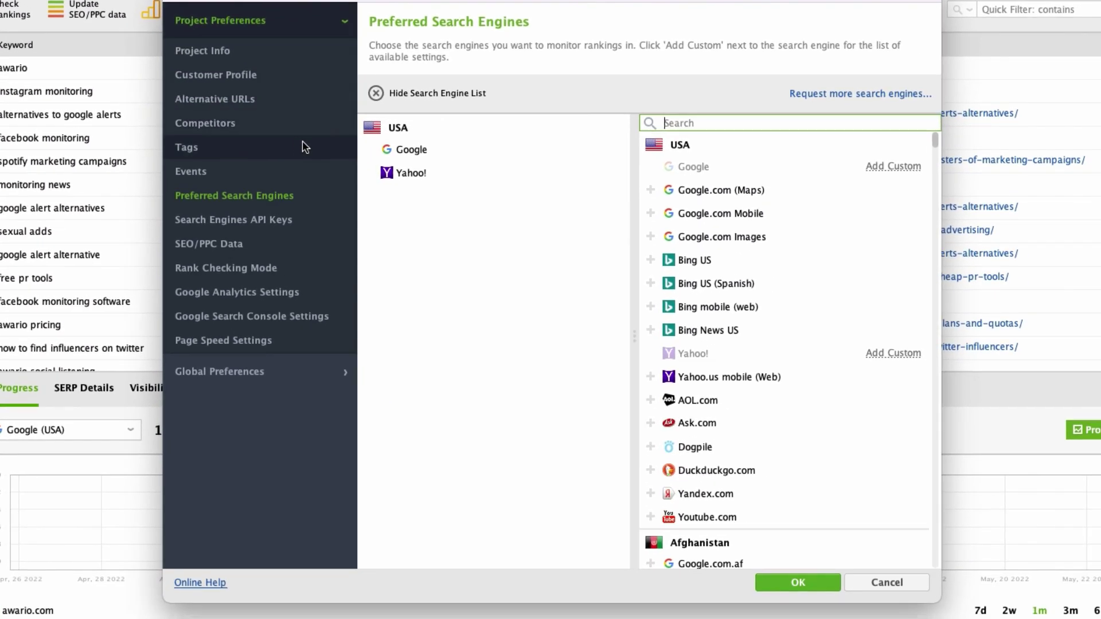
mouse_move(934, 143)
mouse_down()
mouse_move(937, 194)
mouse_move(941, 144)
mouse_up()
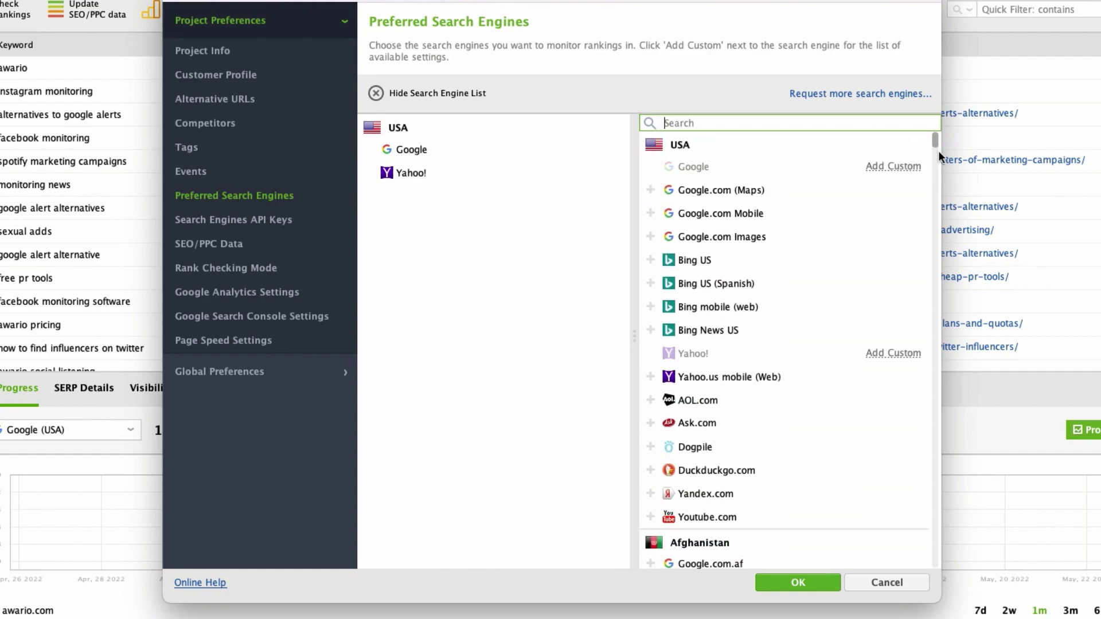
mouse_move(915, 261)
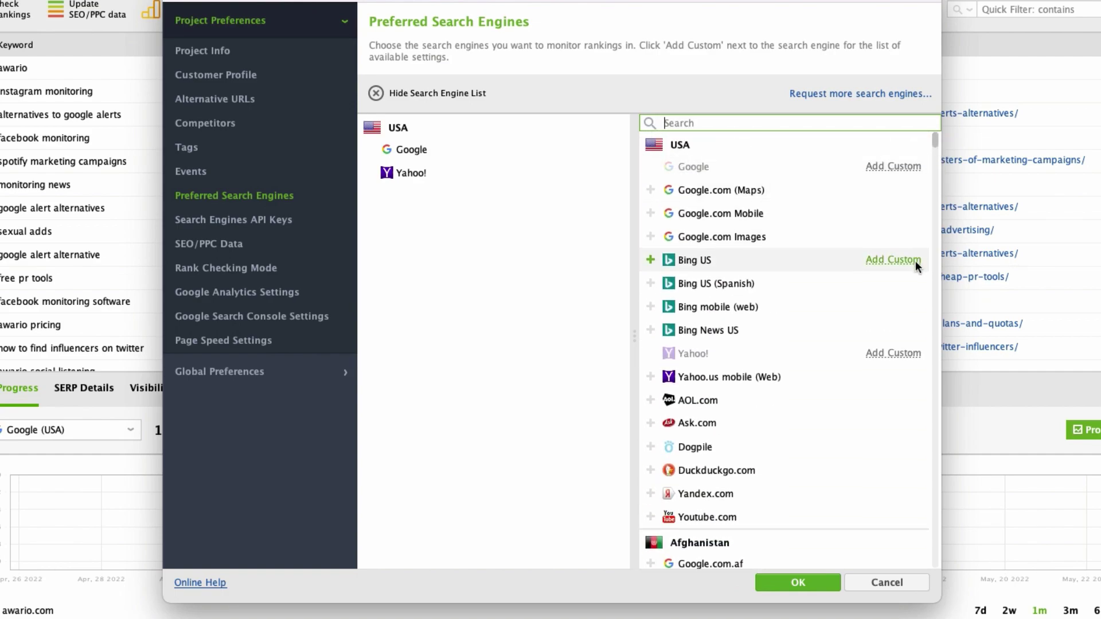
click(649, 260)
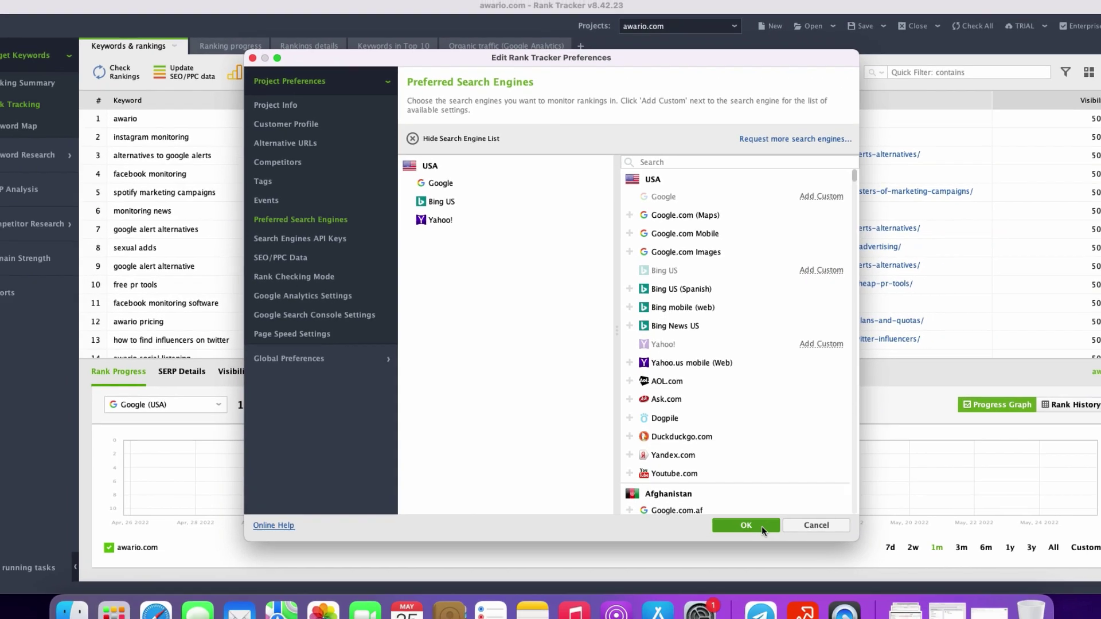
click(797, 582)
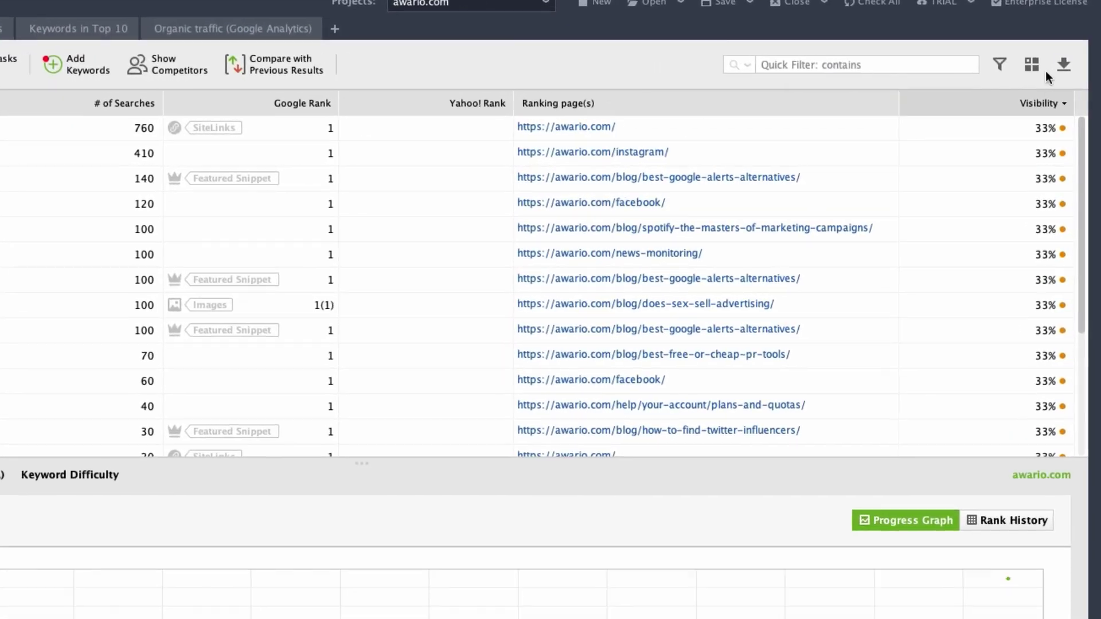
Add the Bing US Rank column to the Keywords & rankings table and place it between Yahoo! Rank and Ranking page(s)
click(1026, 58)
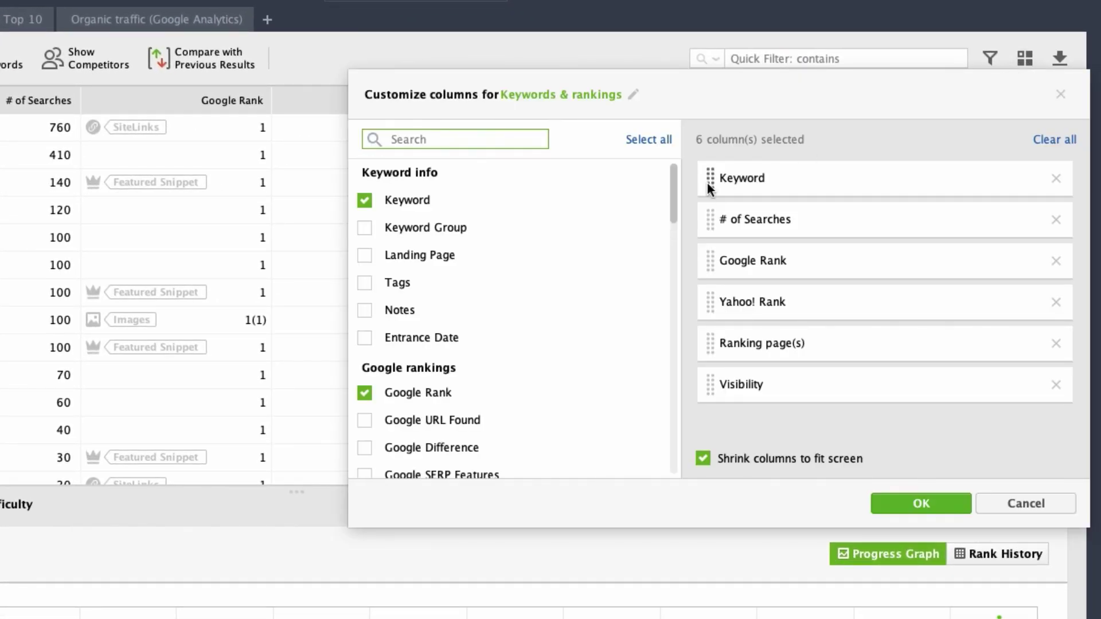
drag(676, 177, 673, 238)
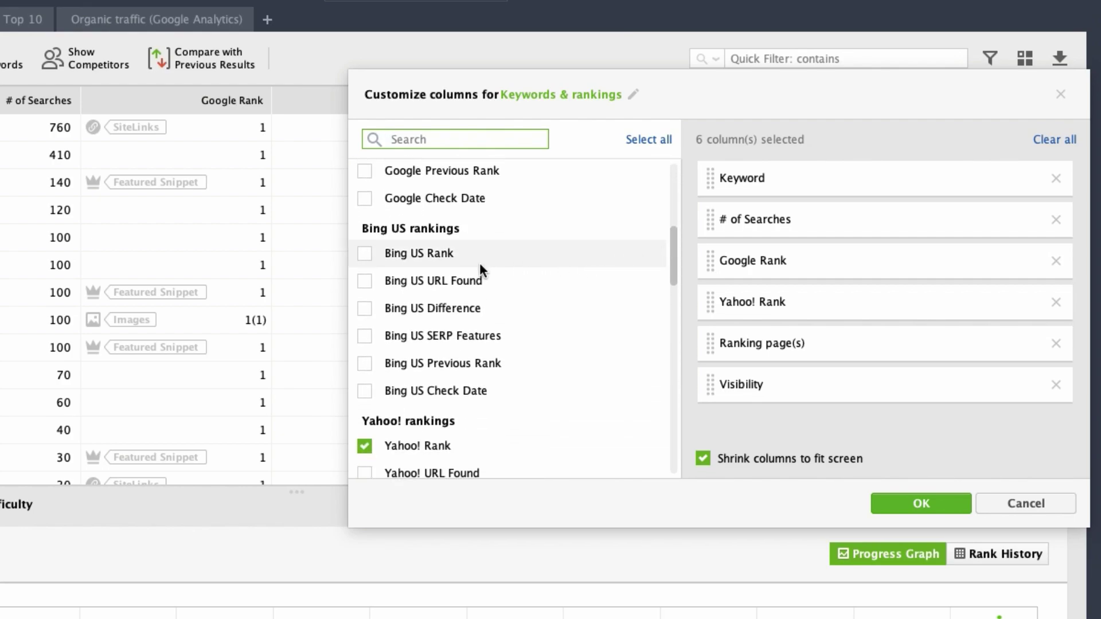
click(365, 254)
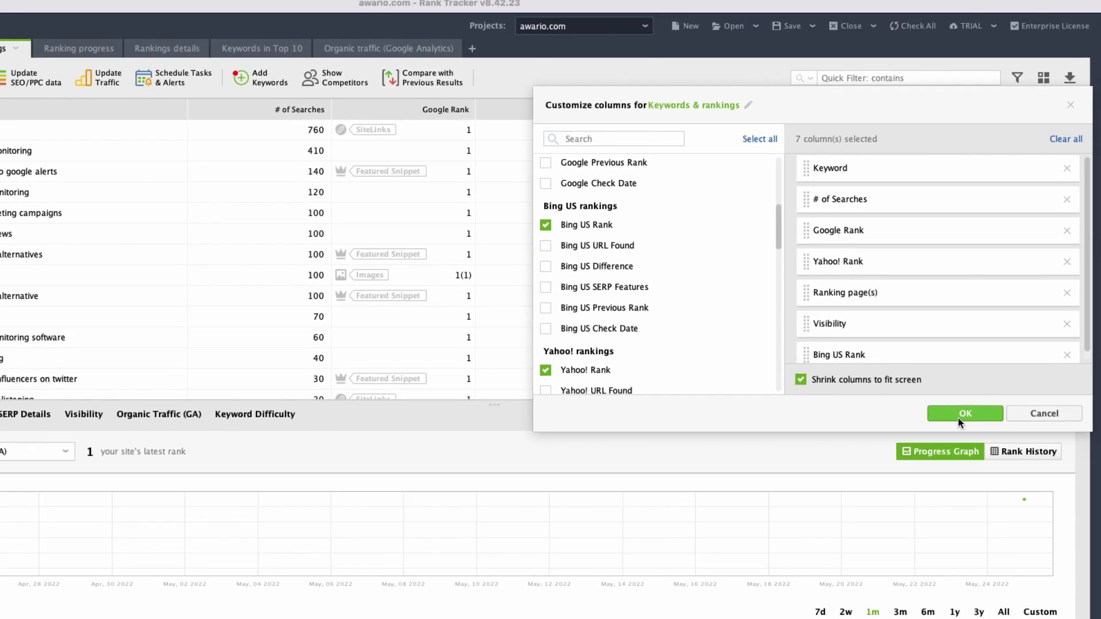
click(921, 504)
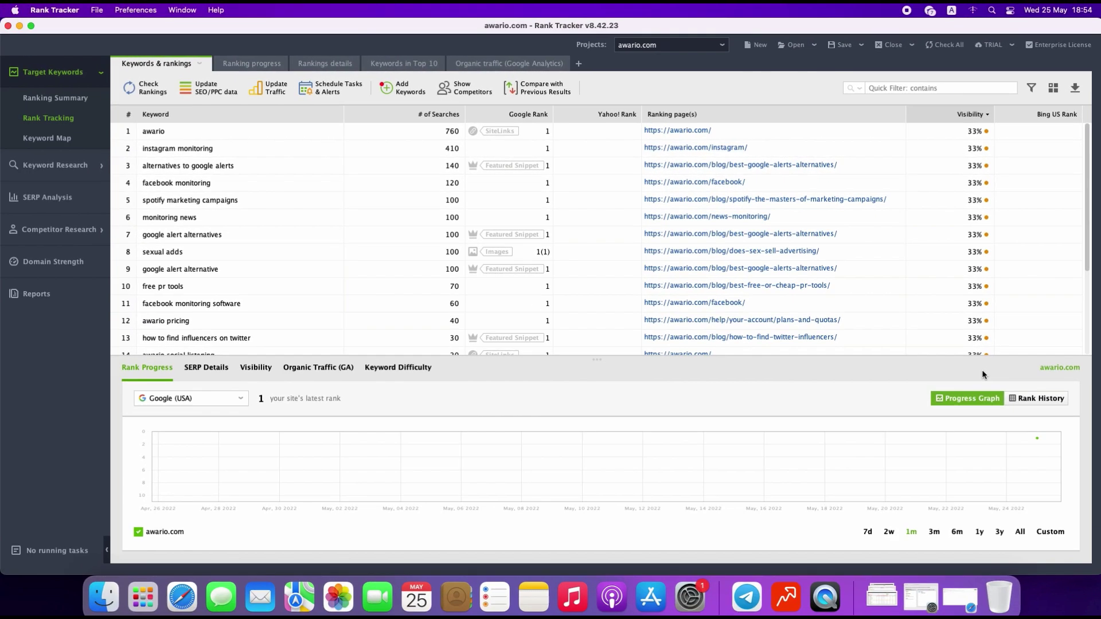
drag(1061, 112, 721, 112)
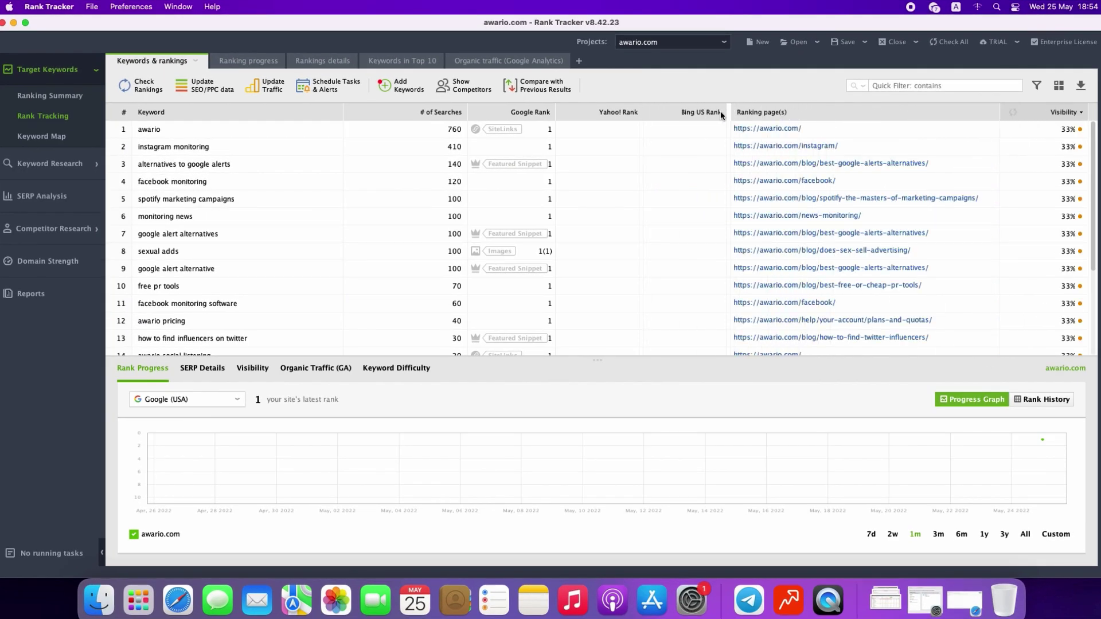
Check the keyword rankings in Bing US and Yahoo! only, leaving Google out
click(656, 112)
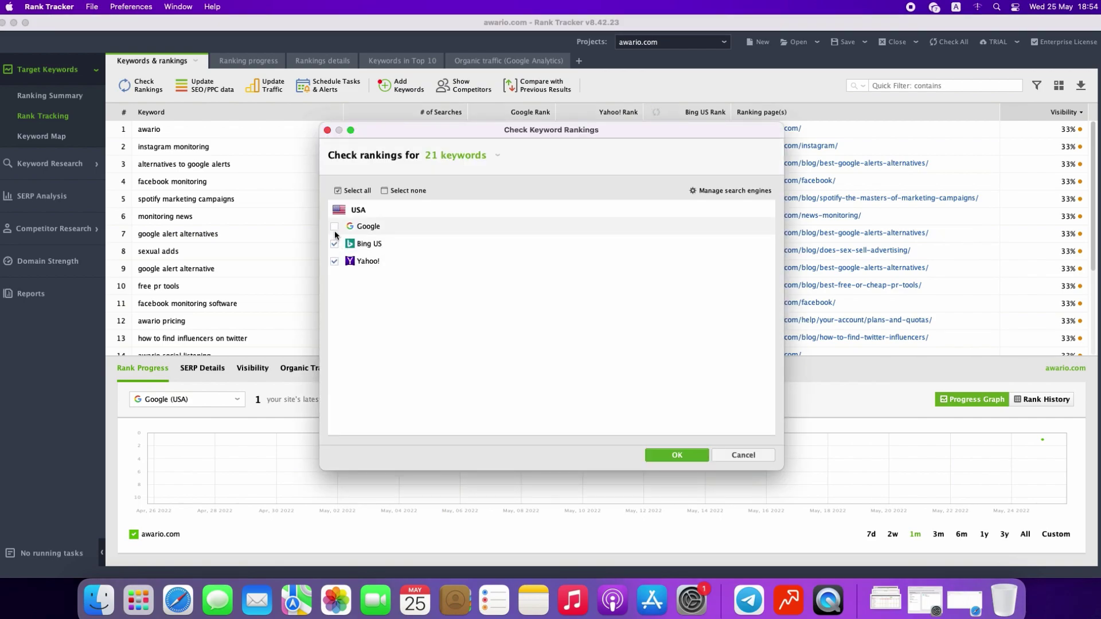
click(335, 226)
click(697, 456)
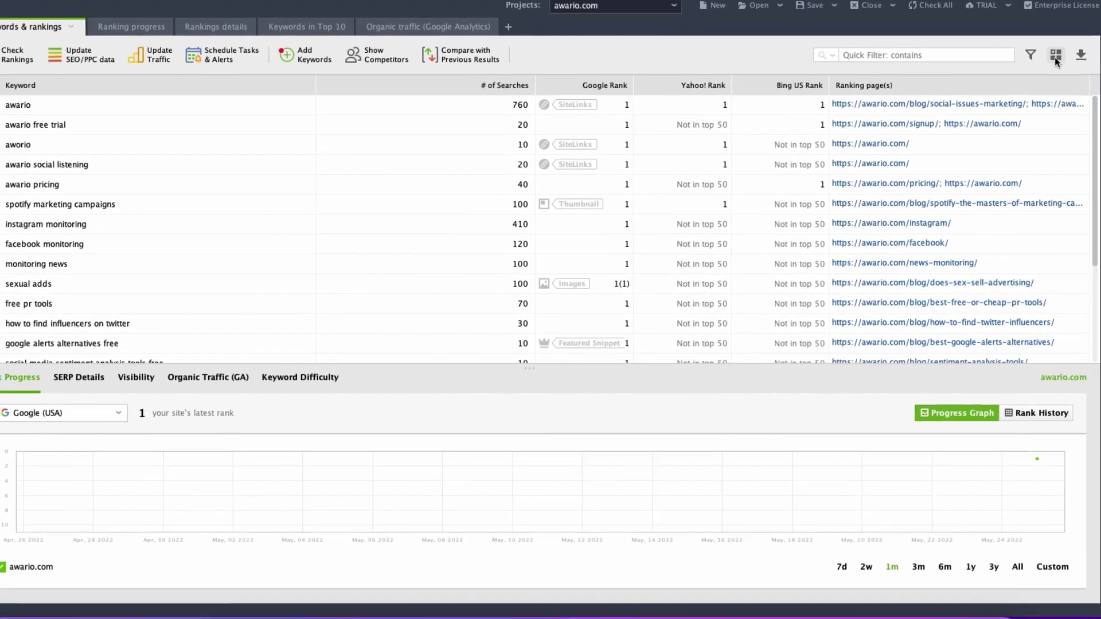
Remove the Yahoo! Rank column from the Keywords & rankings table
click(1055, 55)
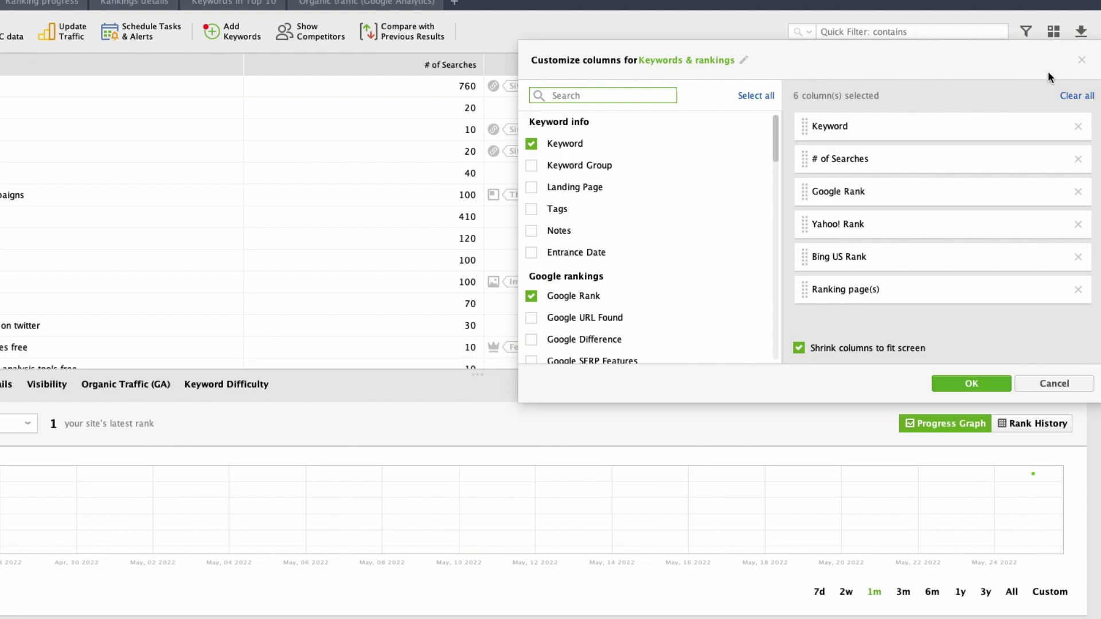
click(1078, 224)
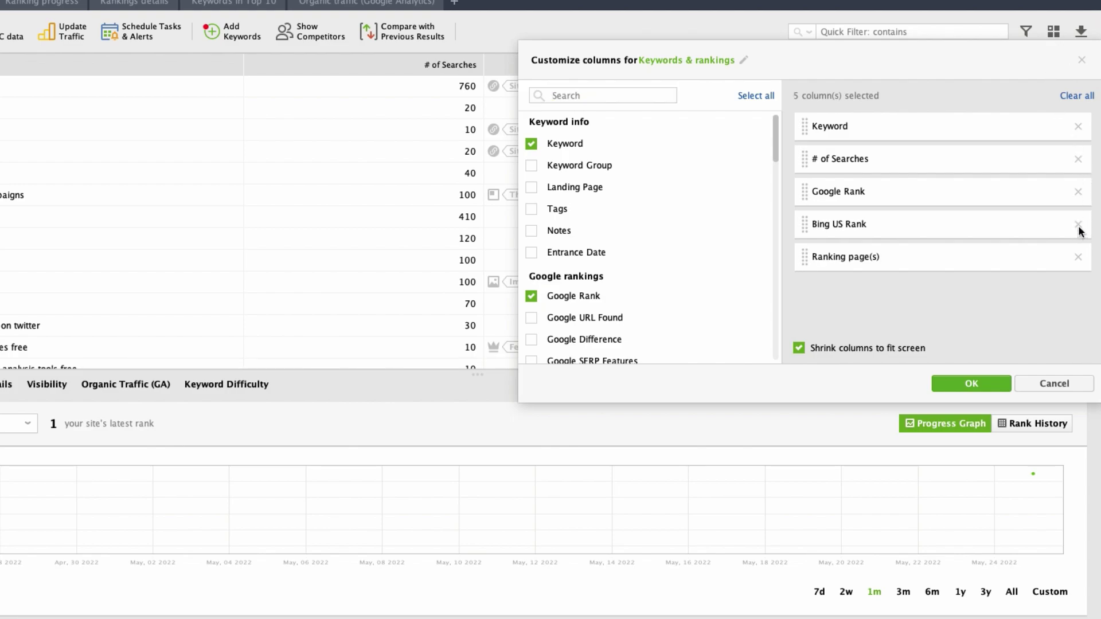
click(954, 383)
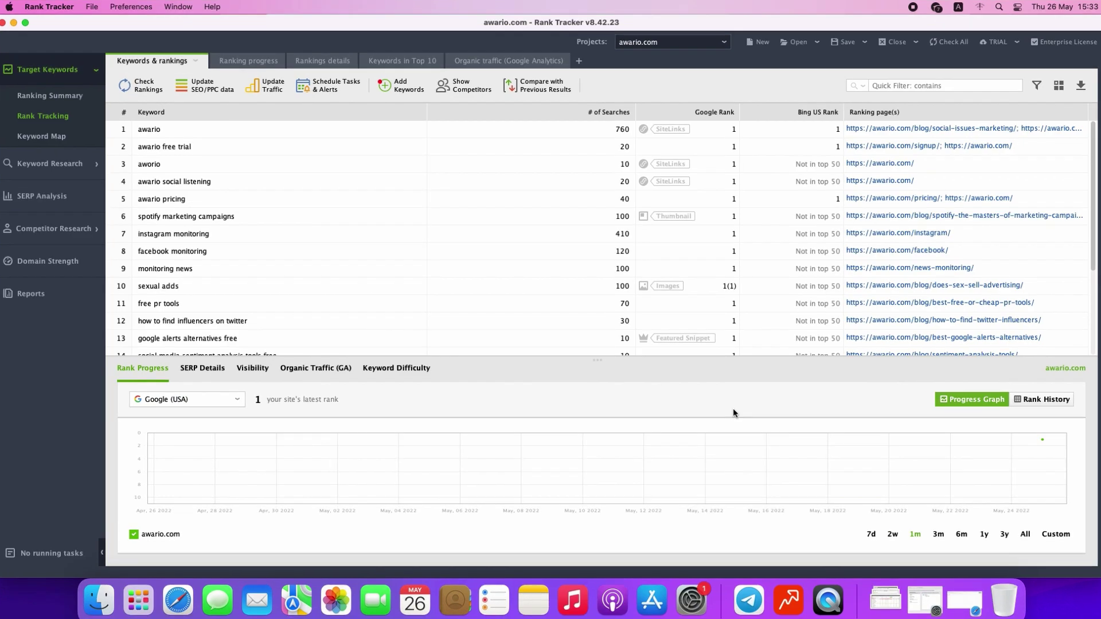
Open the CSV export of the Keywords & rankings table and cancel it
click(1081, 83)
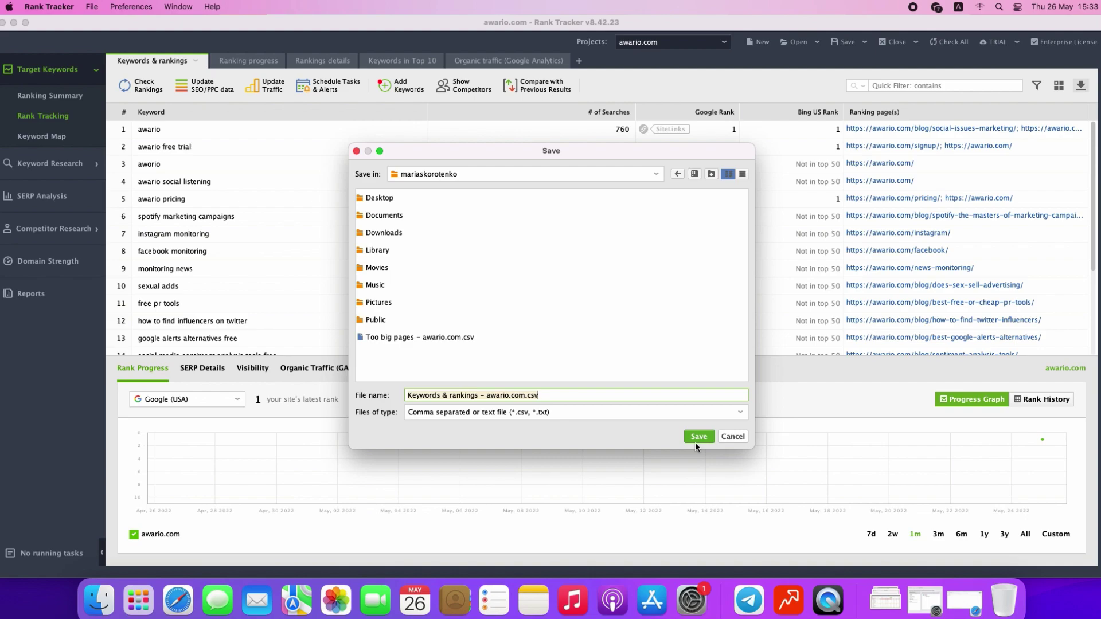
click(733, 438)
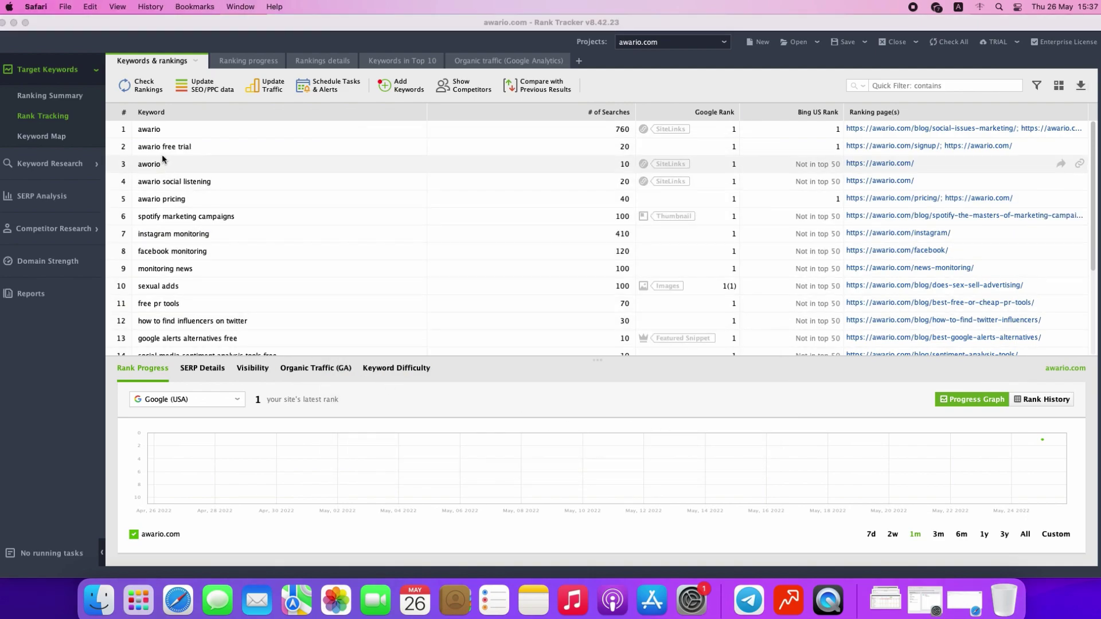
Copy the first 13 keyword rows, together with their column headers, to the clipboard
drag(160, 129, 178, 339)
right_click(196, 259)
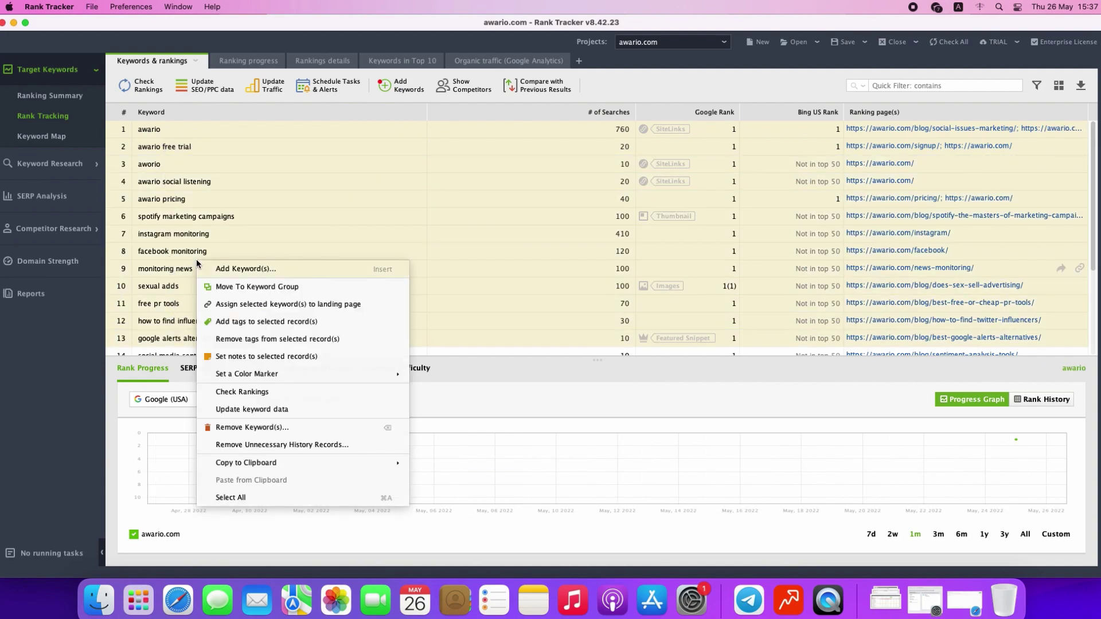
click(436, 462)
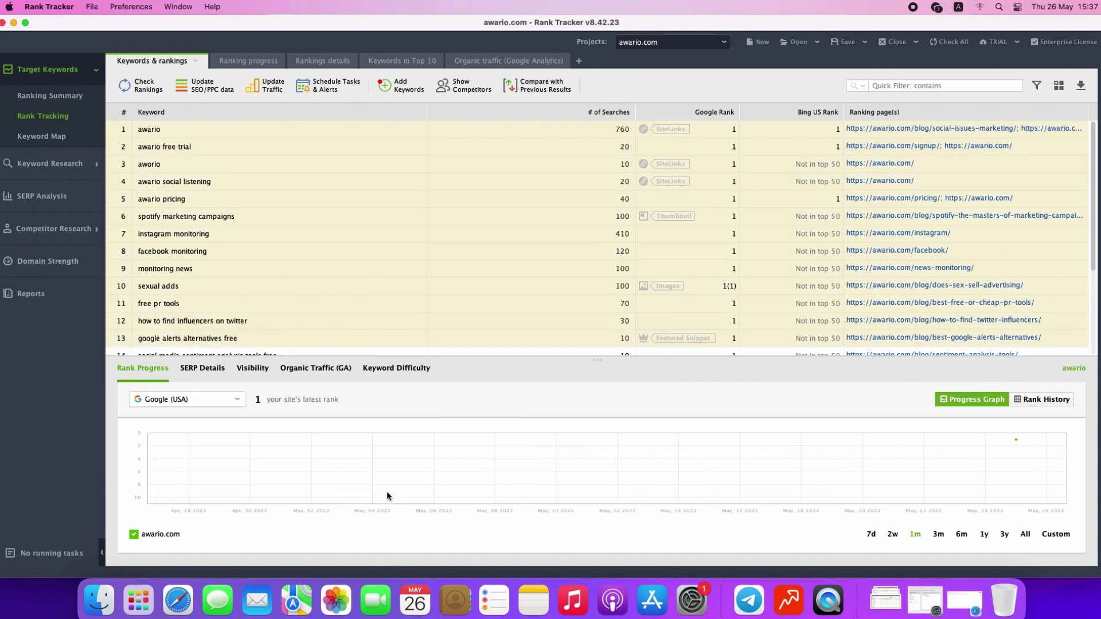
Switch to the untitled Google Sheets spreadsheet in Safari and paste the copied keyword table starting at cell A1
click(178, 600)
right_click(54, 143)
drag(94, 195, 105, 202)
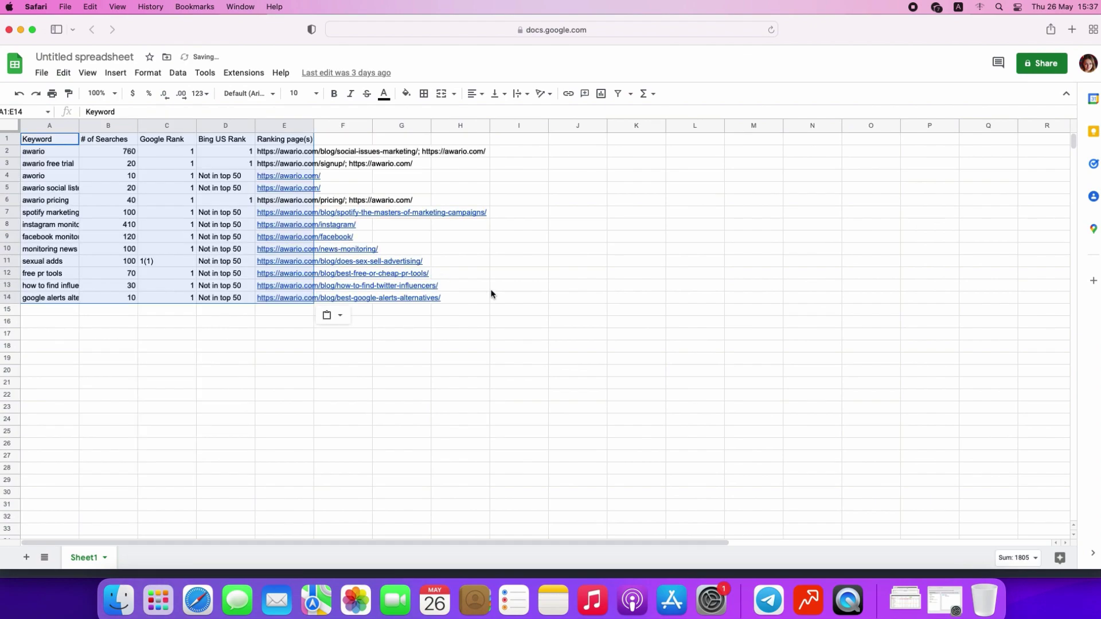
click(537, 322)
Switch back to Rank Tracker and add sproutsocial.com as a competitor in the project preferences
click(809, 599)
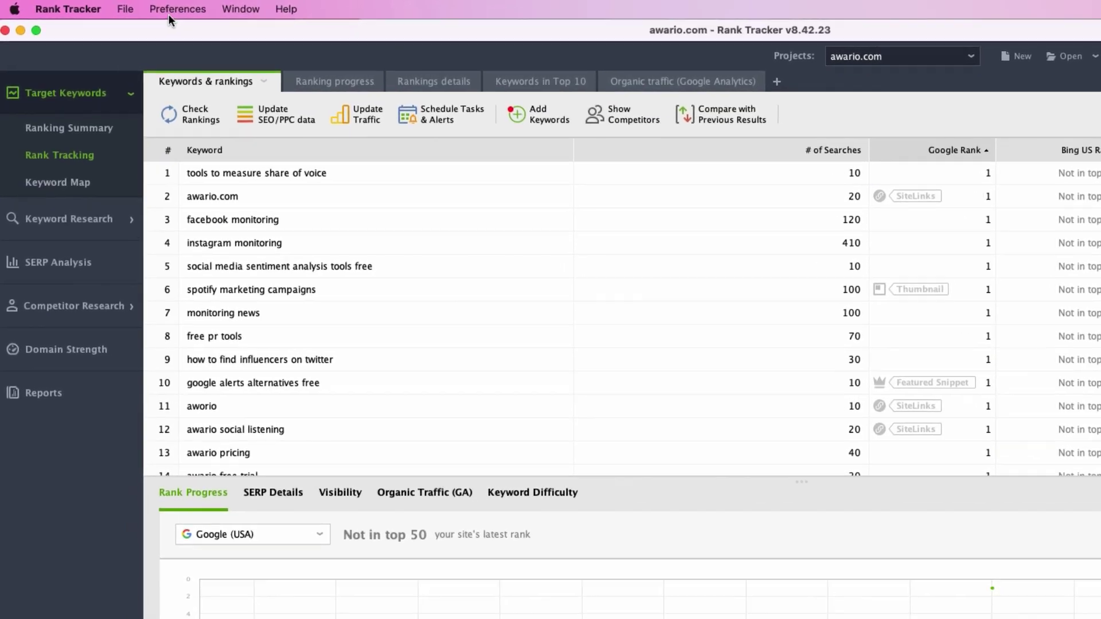
click(131, 6)
click(255, 115)
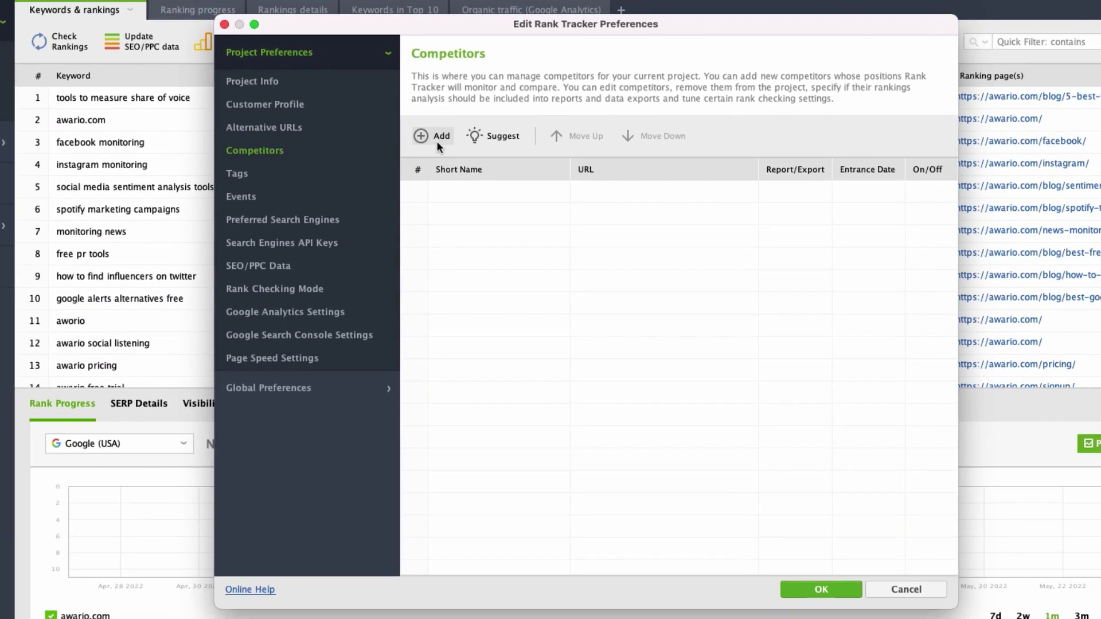
click(679, 243)
text(sproutsocial.com)
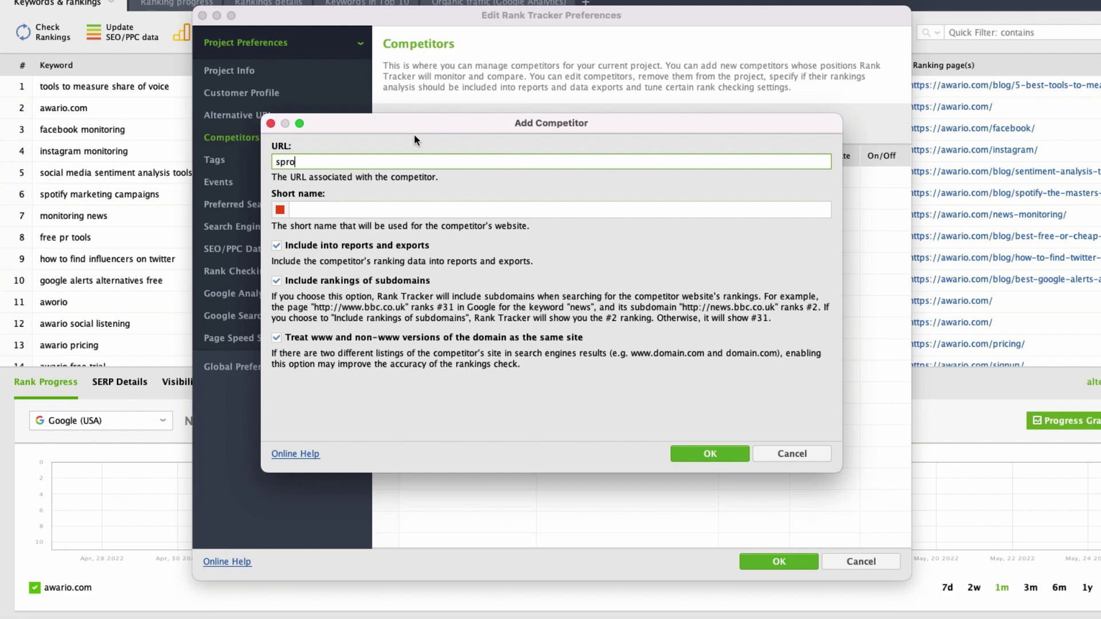
click(383, 212)
click(709, 454)
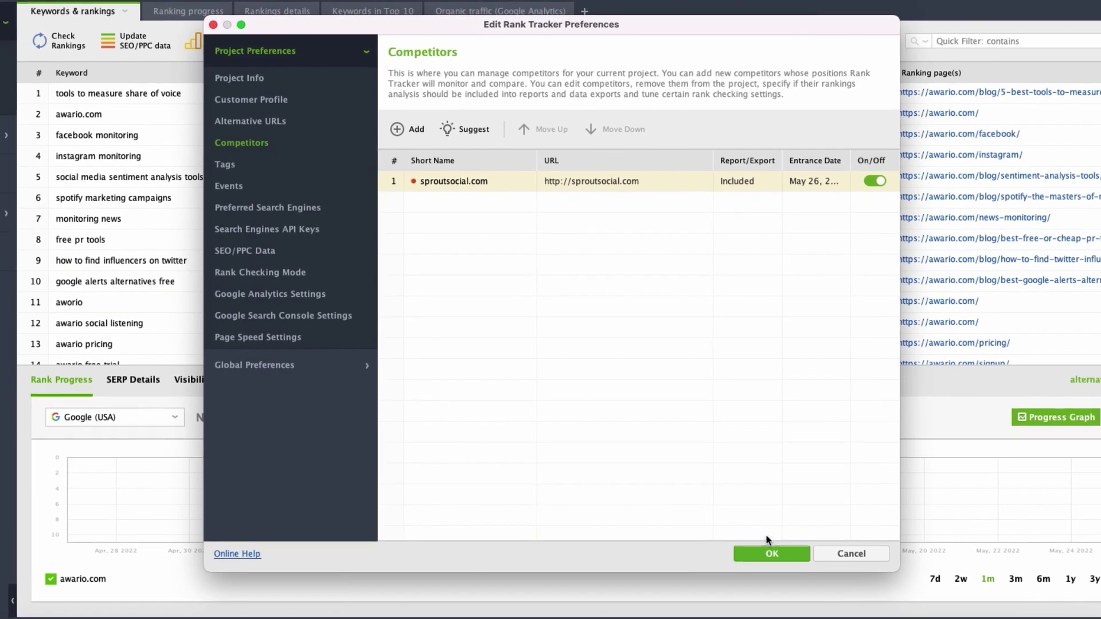
click(775, 561)
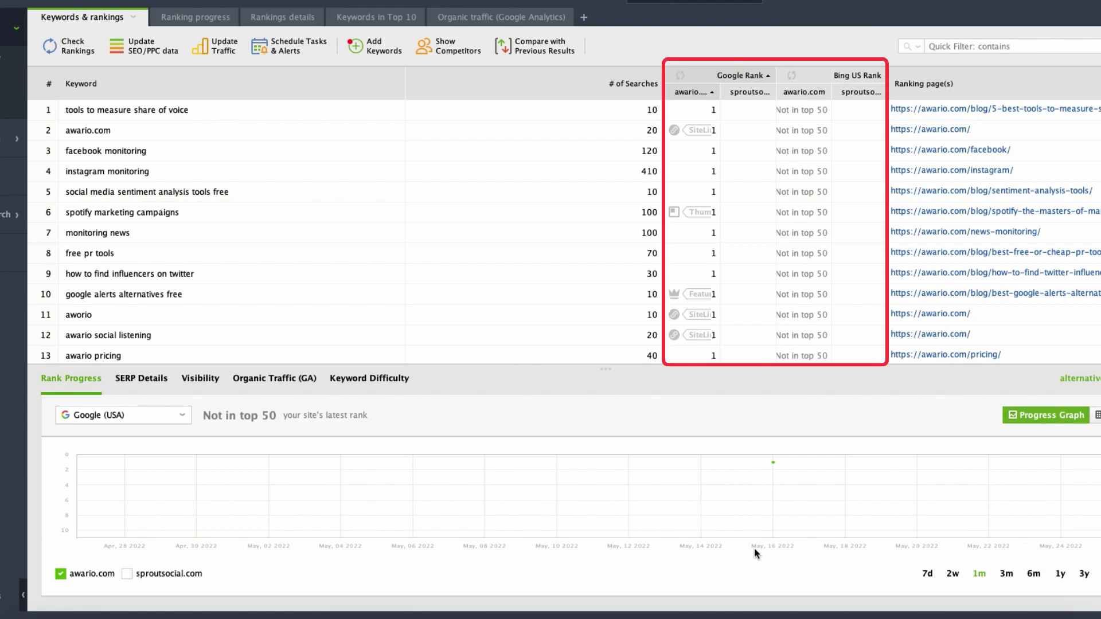
Select the listed keywords and check their rankings with the sproutsocial.com competitor included
drag(152, 108, 153, 348)
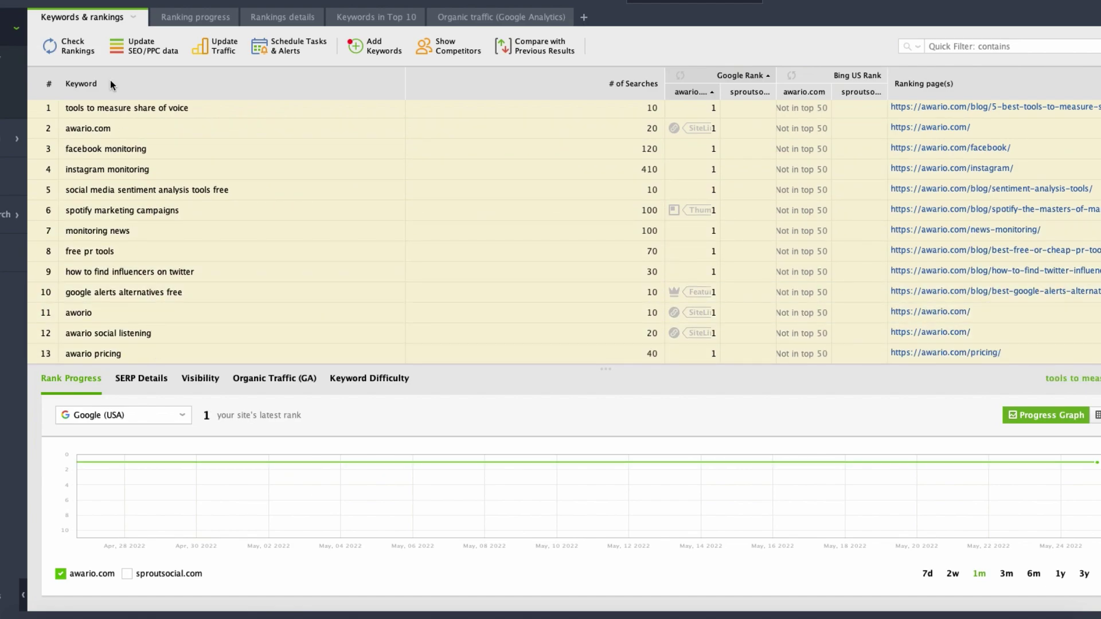
click(62, 51)
click(693, 479)
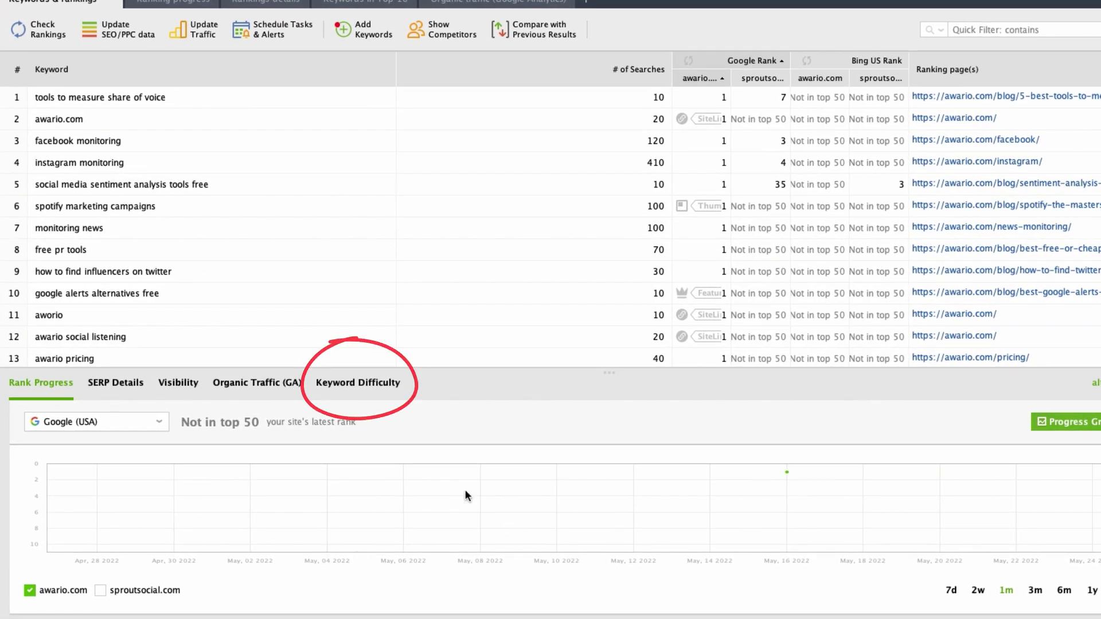
Show Keyword Difficulty in an enlarged lower pane and select the keyword "tools to measure share of voice"
click(342, 388)
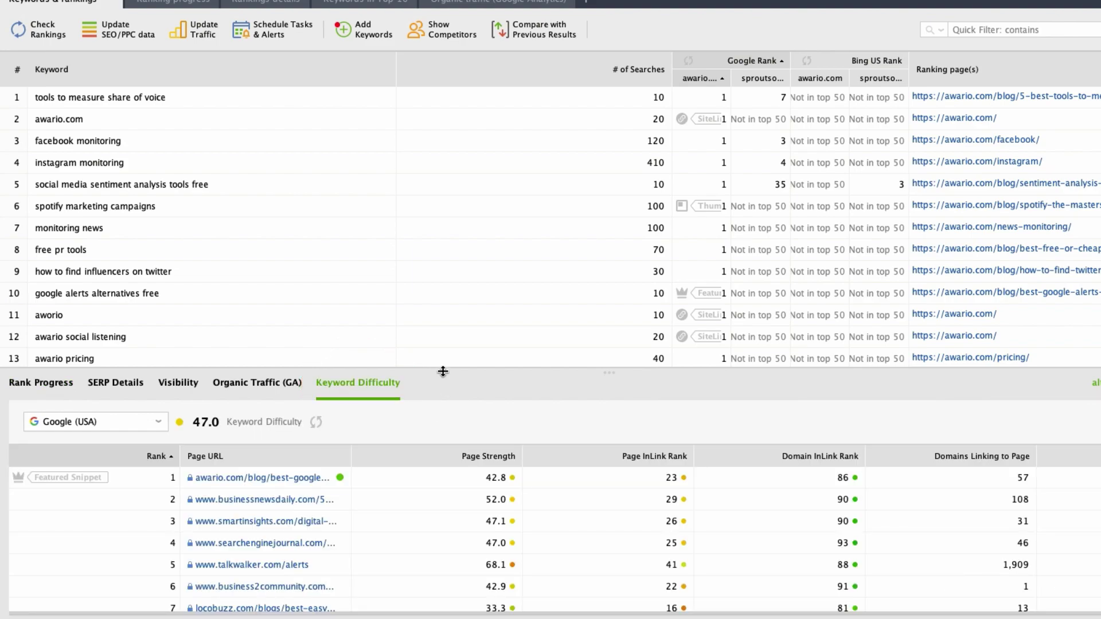
drag(443, 372, 456, 315)
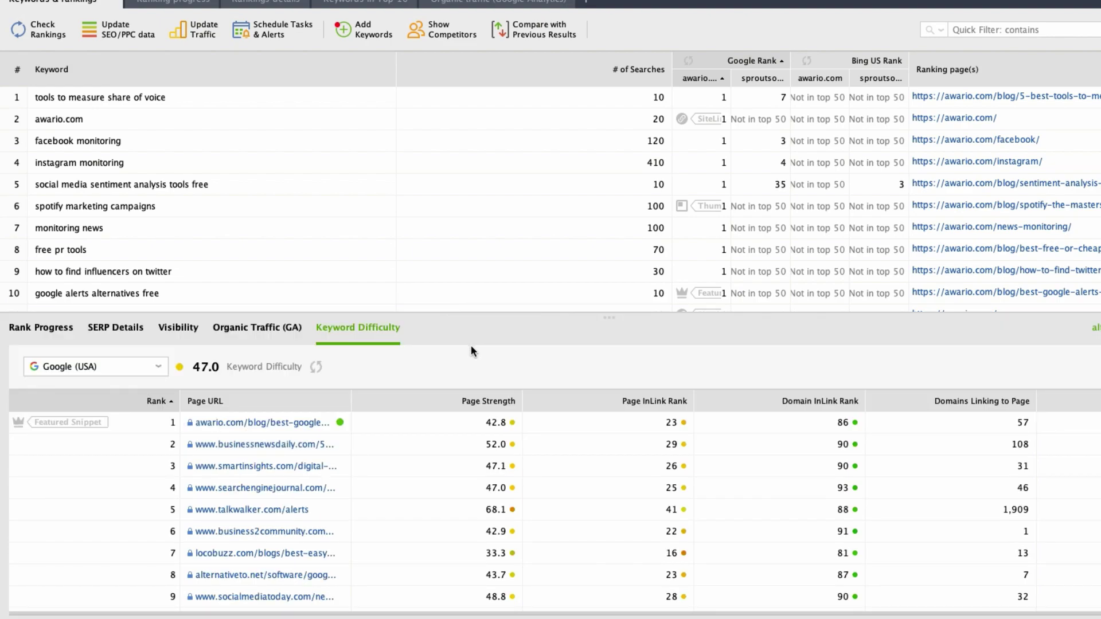
click(157, 98)
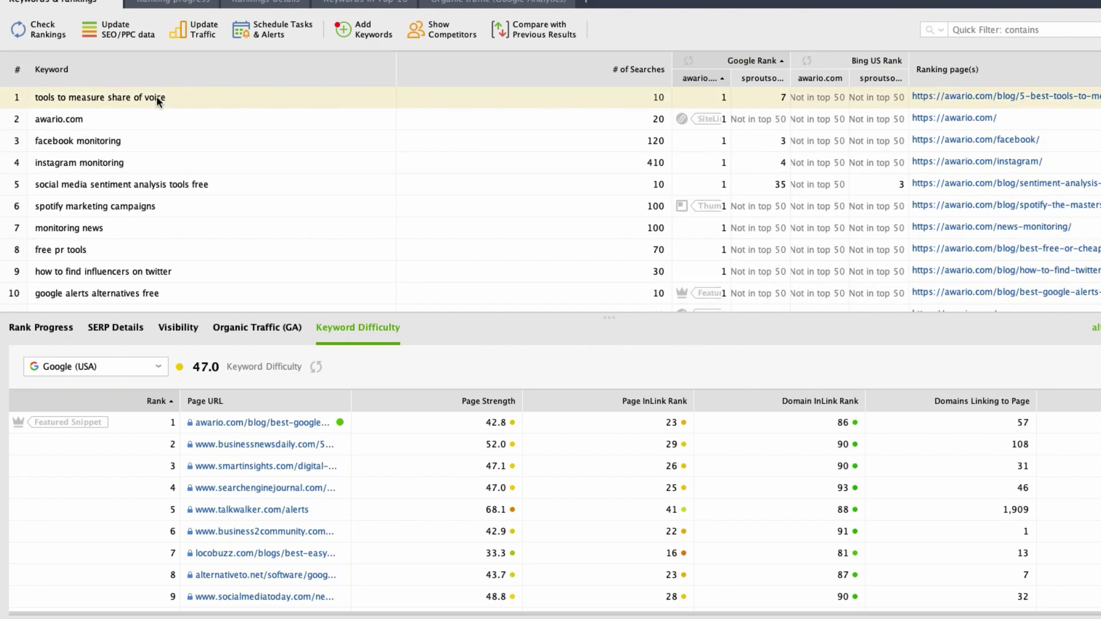
Review the Keyword Difficulty data for the listed keywords from "awario.com" down to "monitoring news"
click(146, 120)
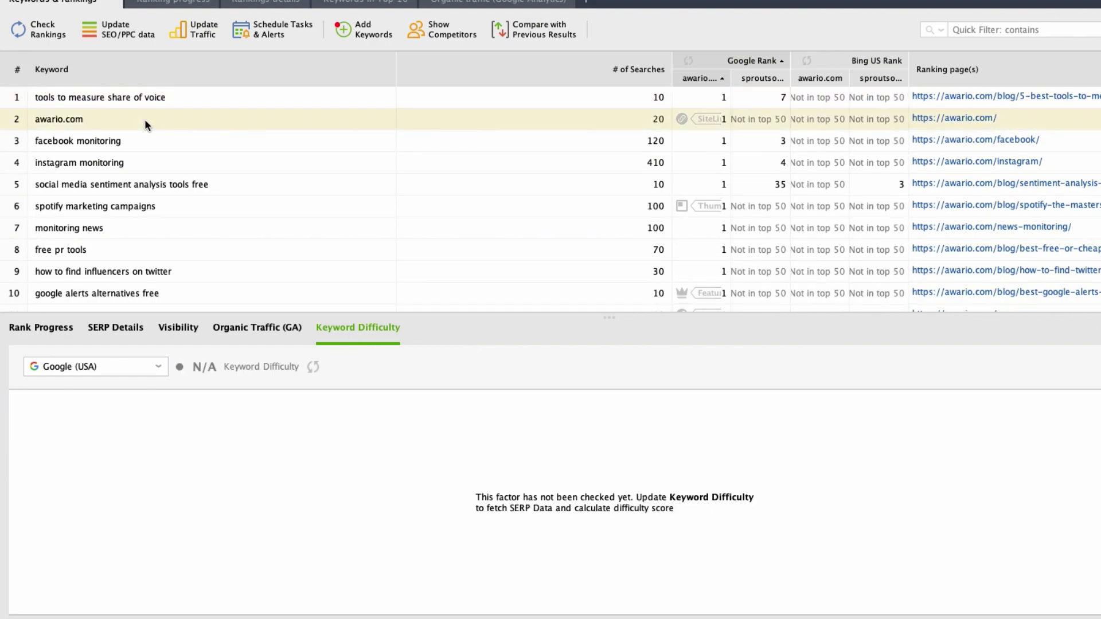
click(140, 141)
click(141, 161)
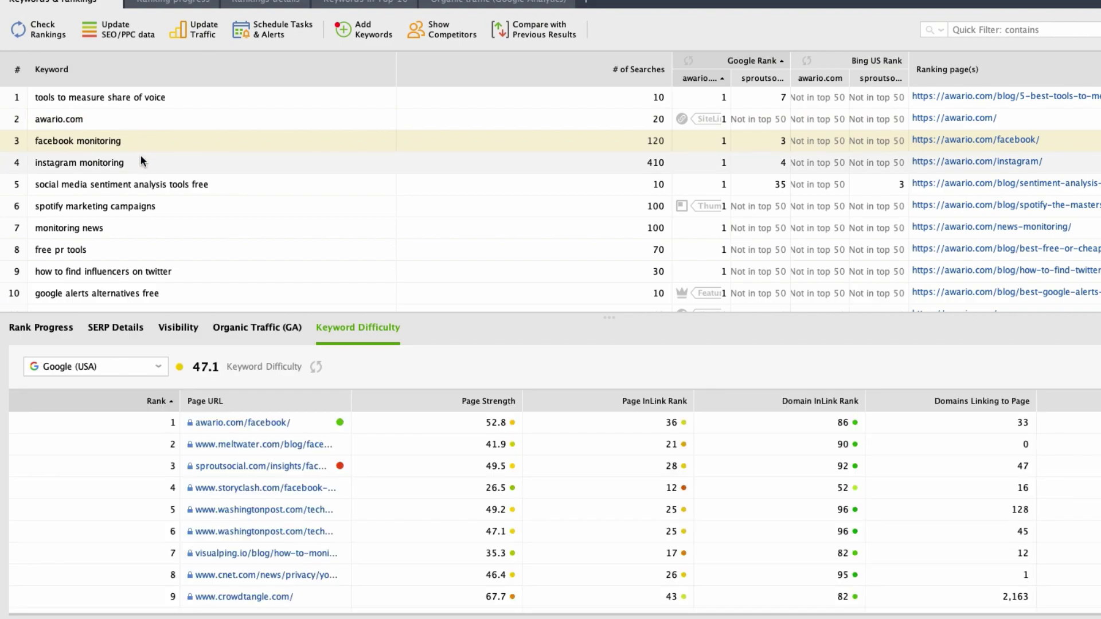
click(152, 183)
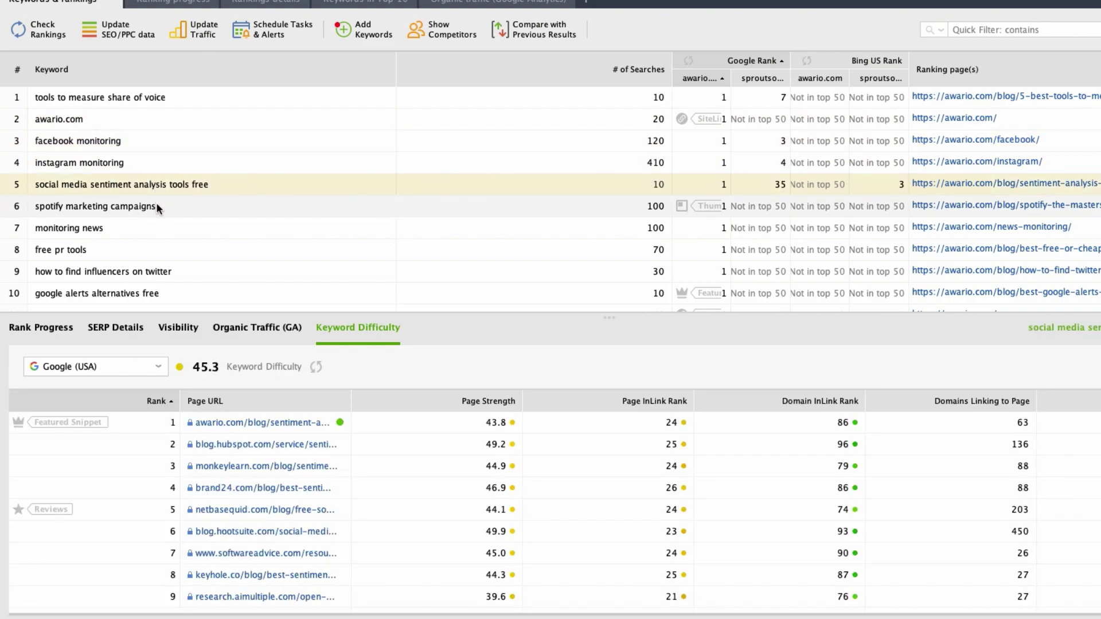
click(156, 204)
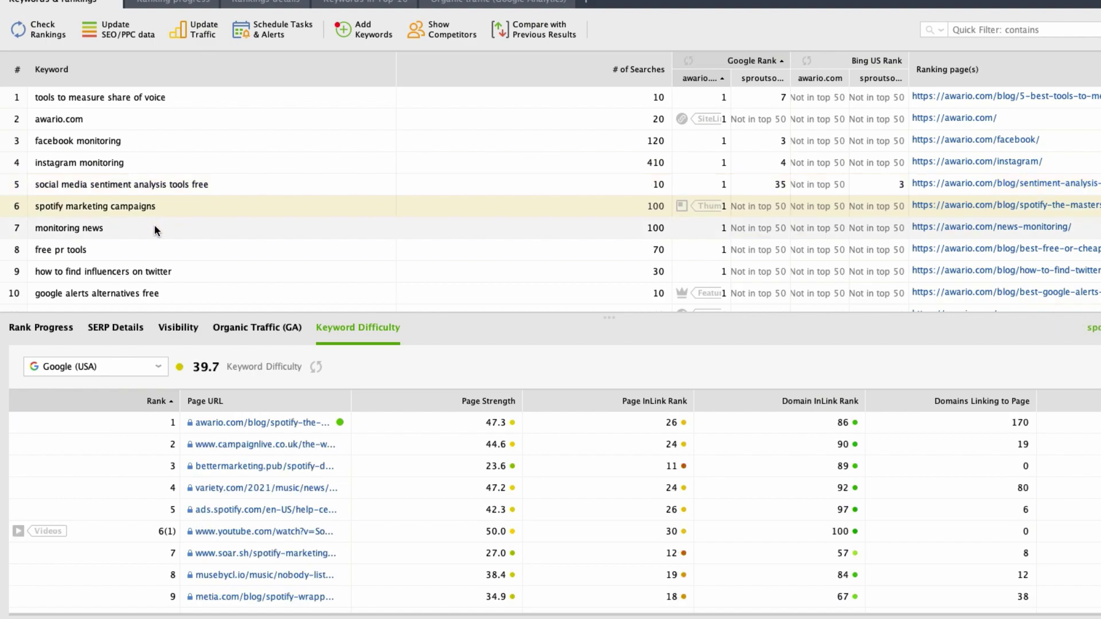
click(153, 228)
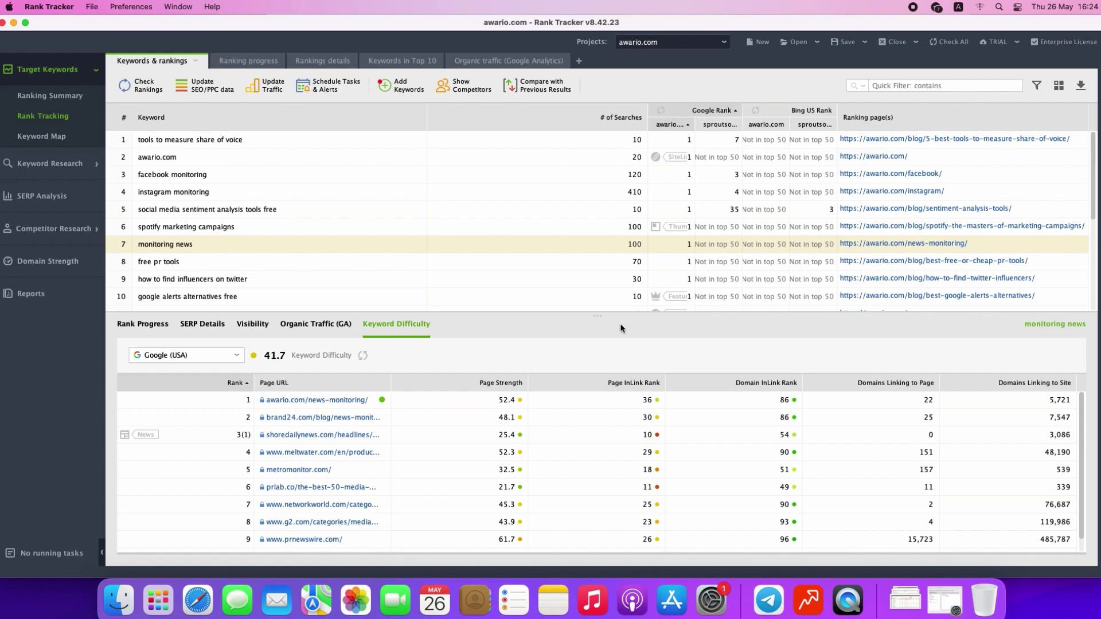
Add the KEI column to the Keywords & rankings table
click(1058, 85)
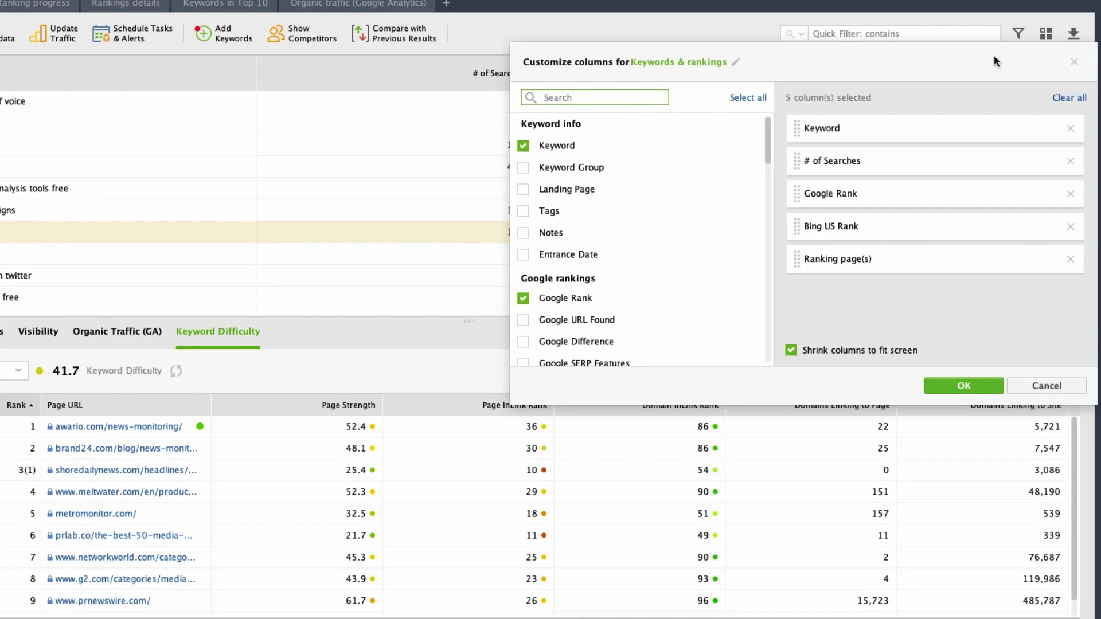
text(KEI)
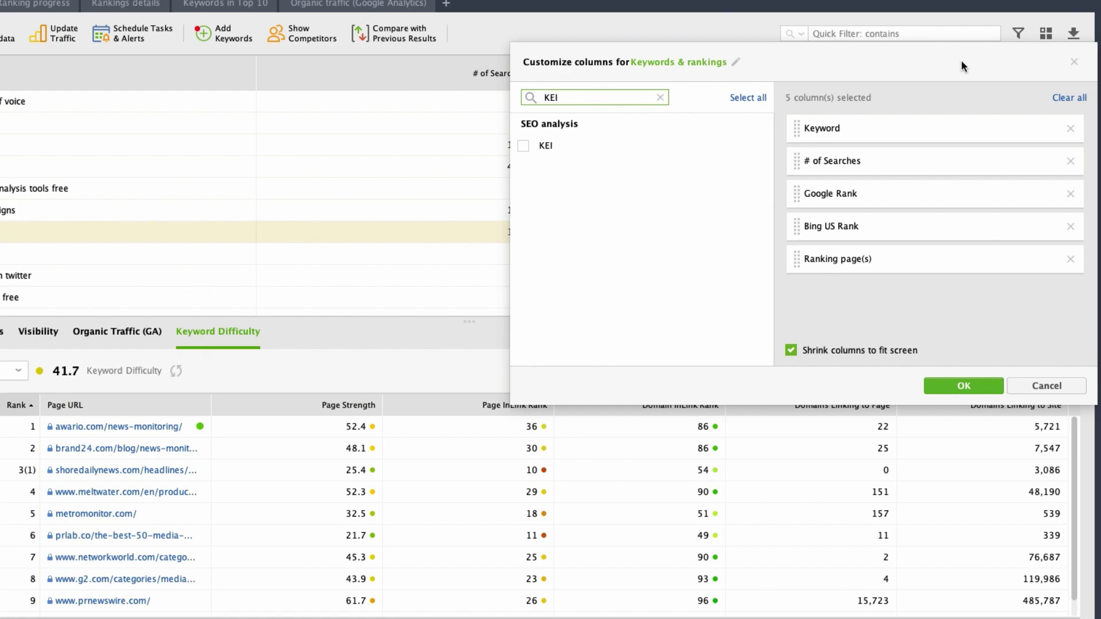
click(521, 146)
click(963, 385)
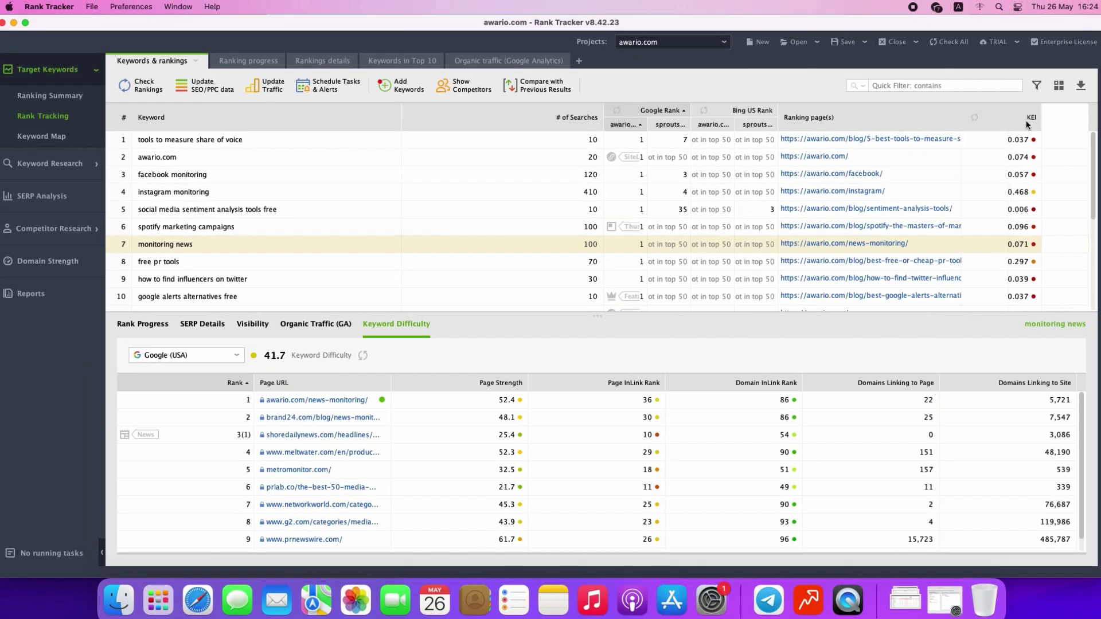
Place the KEI column directly after # of Searches and enlarge the keyword table to examine the KEI values
drag(1071, 82, 816, 91)
drag(863, 124, 548, 120)
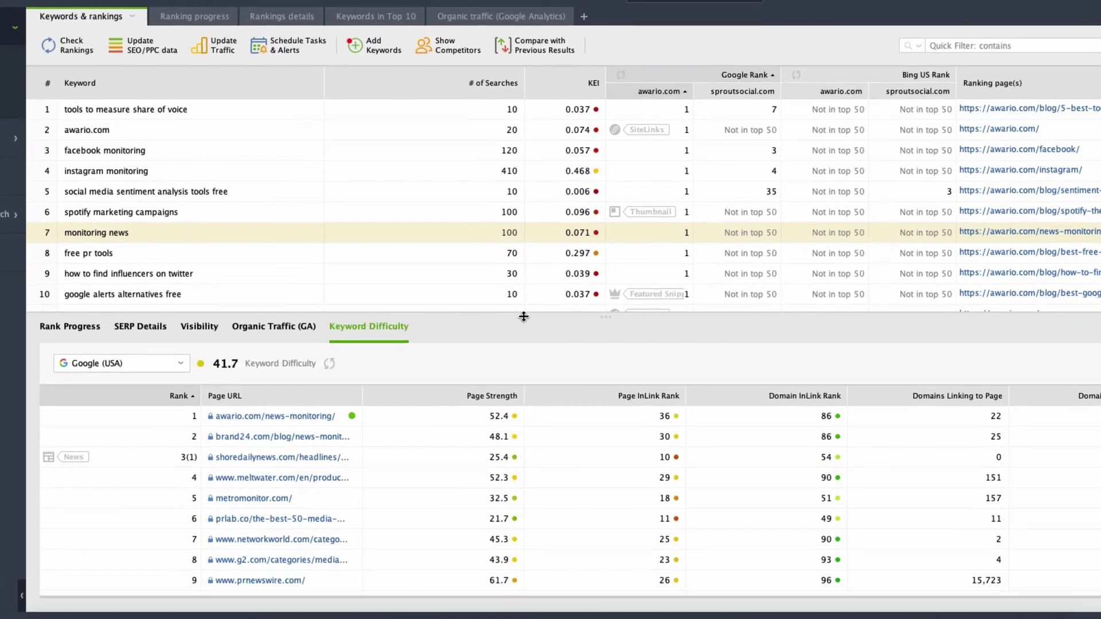
drag(524, 317, 502, 409)
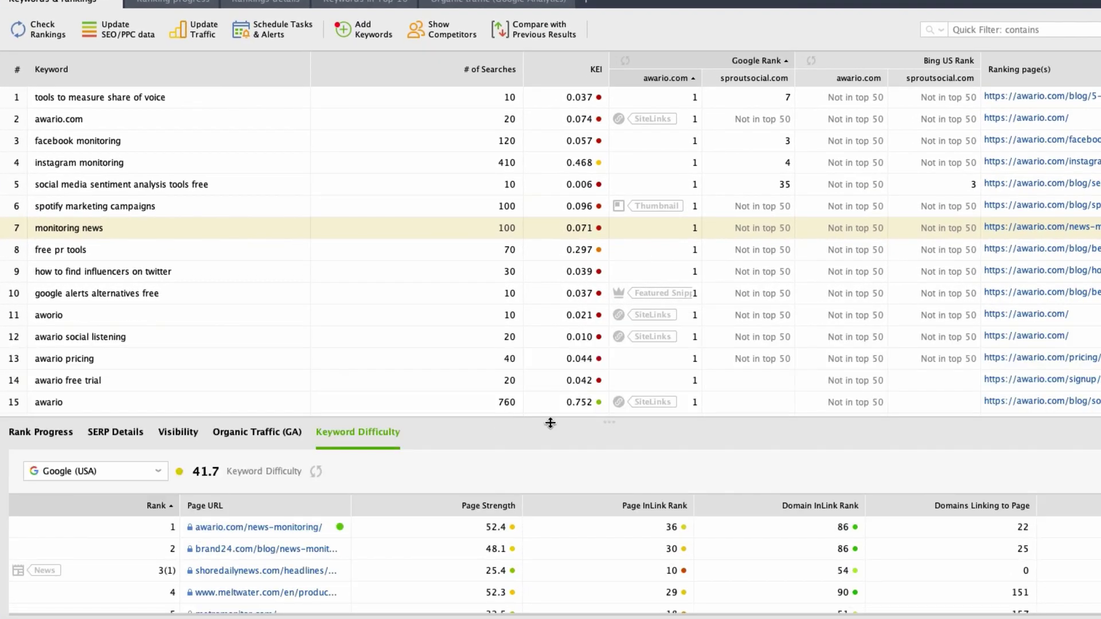
scroll(565, 380, down, 5)
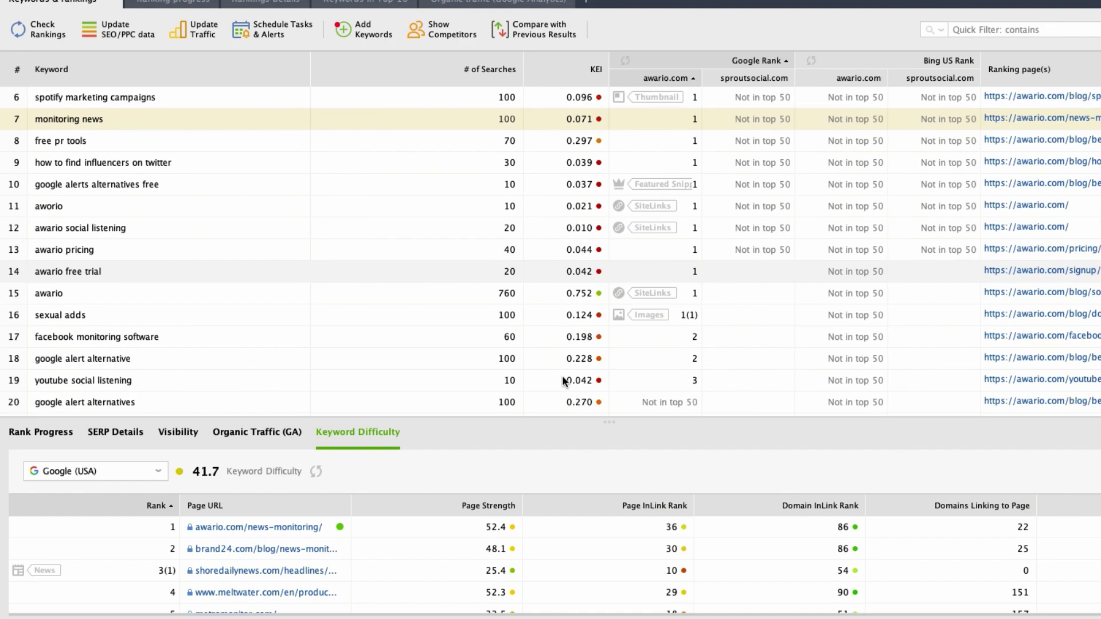
scroll(565, 380, down, 1)
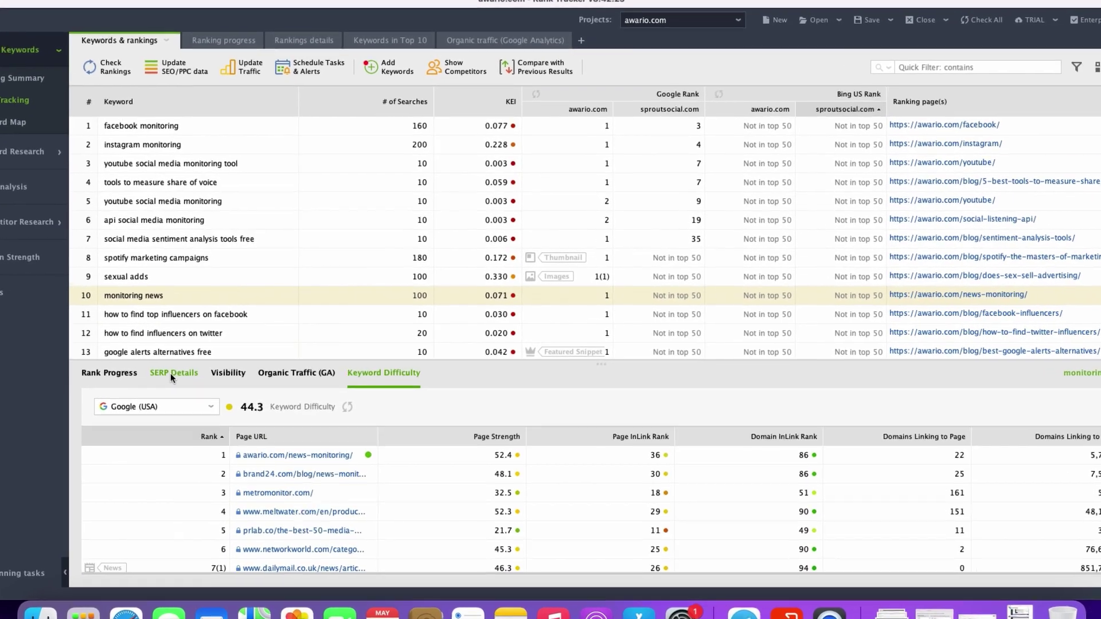
Turn on SERP data recording in SERP Details and check the rankings for the keyword "facebook monitoring"
click(201, 369)
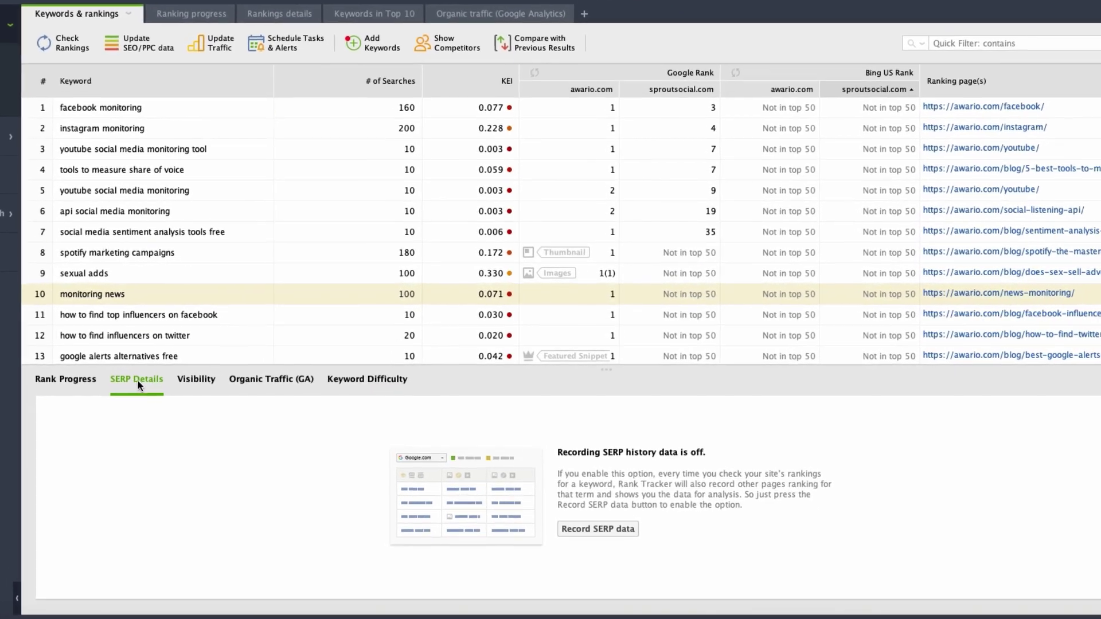
click(619, 543)
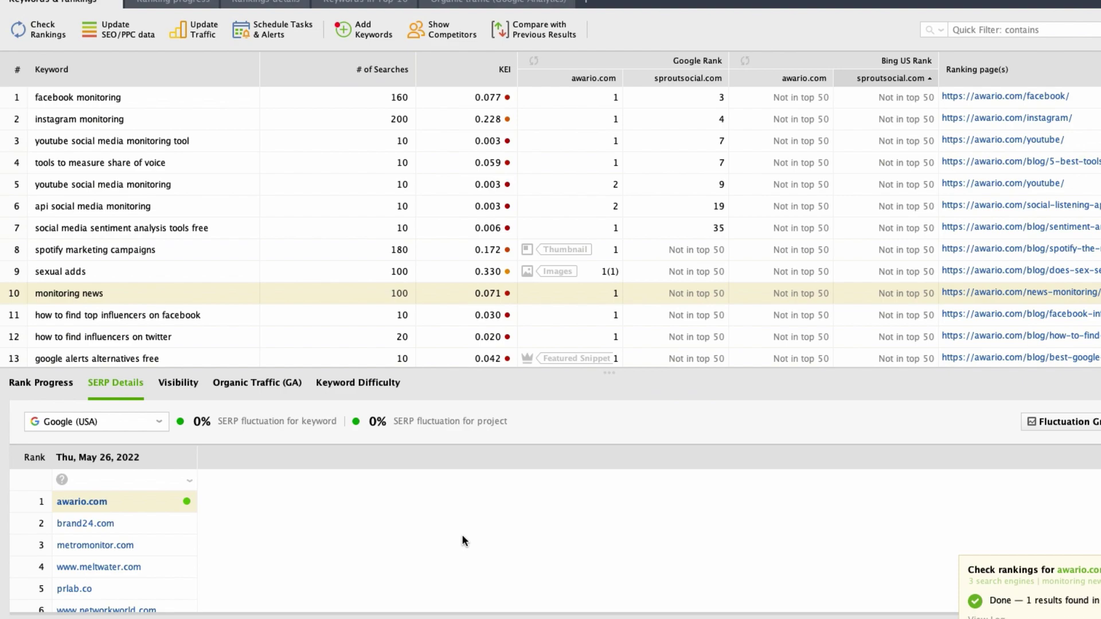
drag(327, 370, 330, 310)
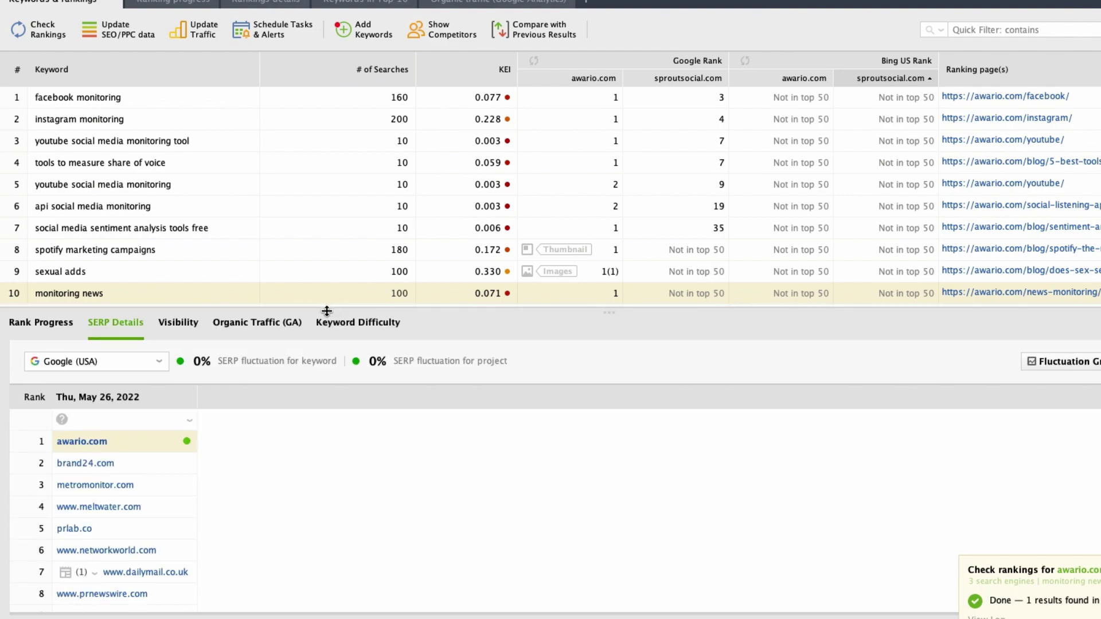
click(88, 102)
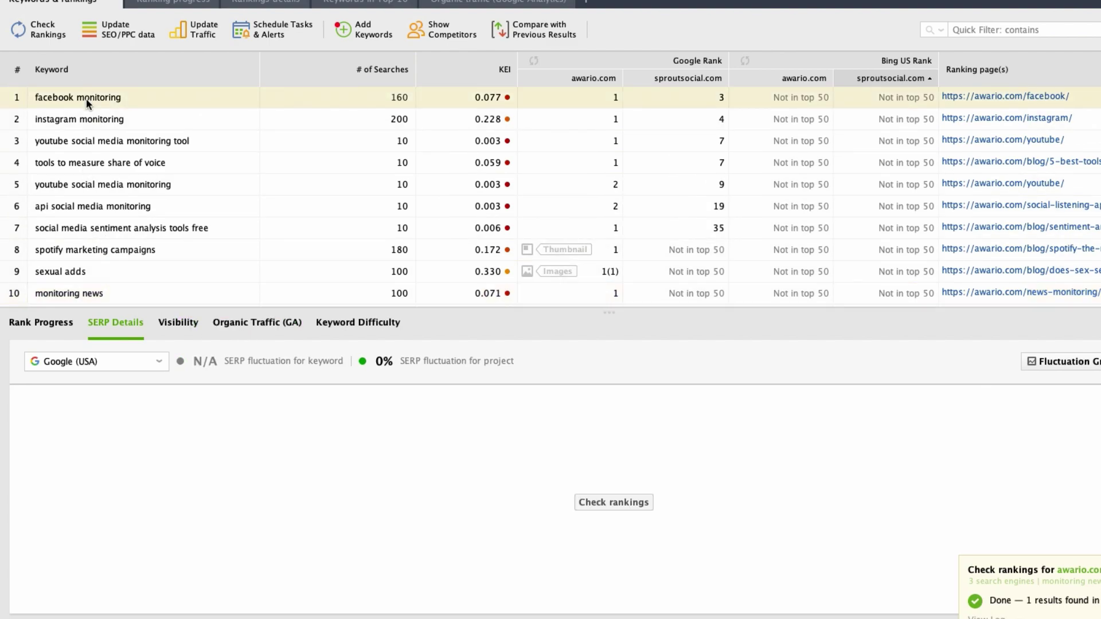
click(612, 501)
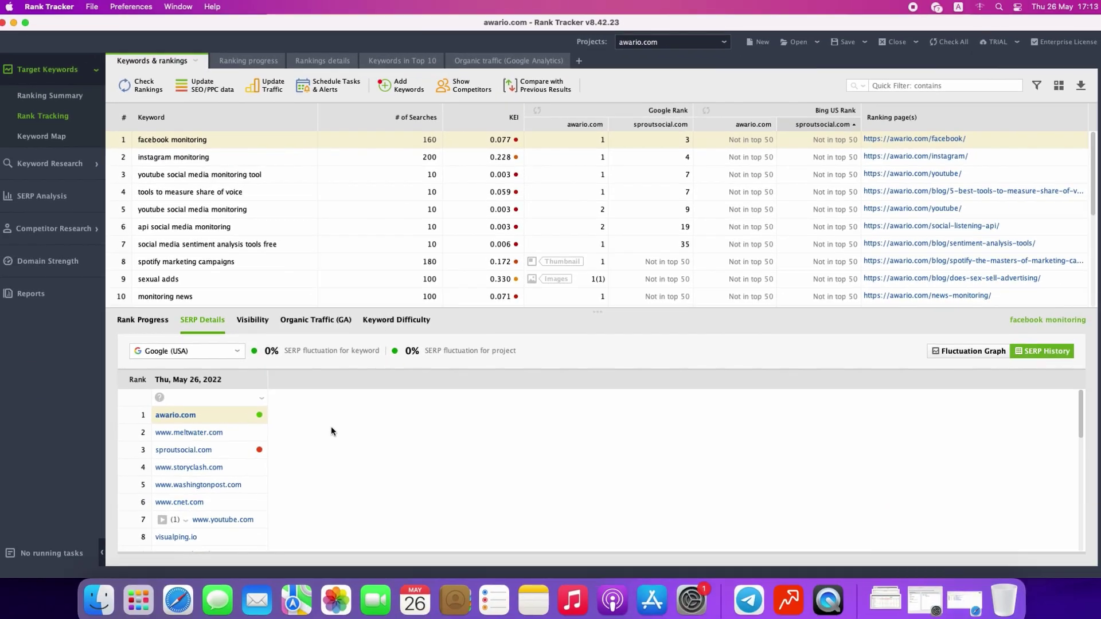
Run a Ranking Keywords search for awario.com covering the domain and subdomains
click(34, 176)
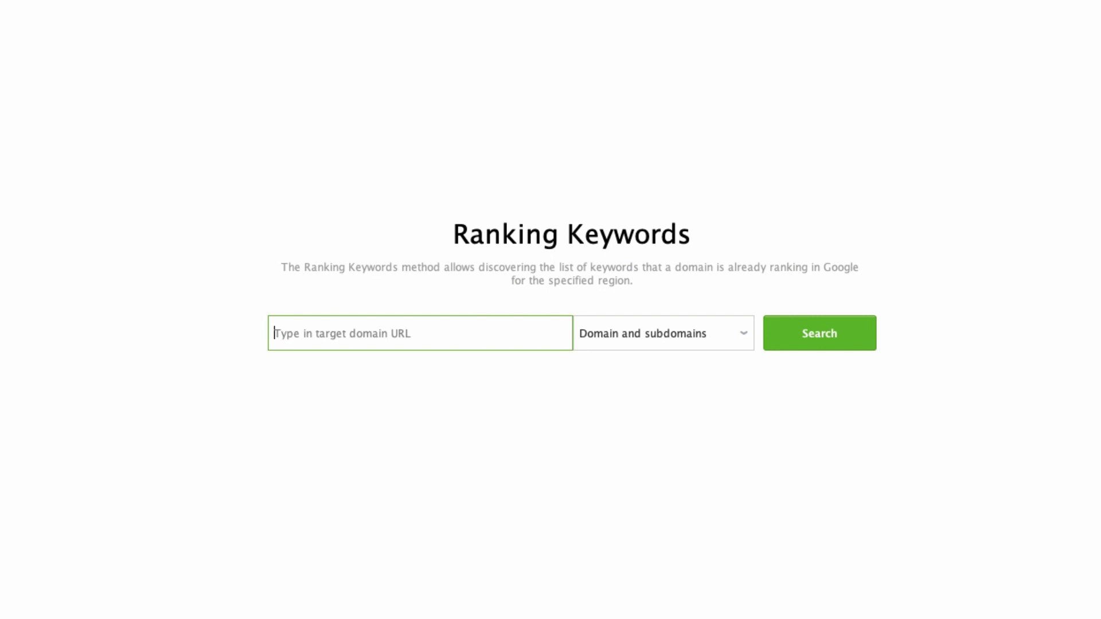
text(awario.com)
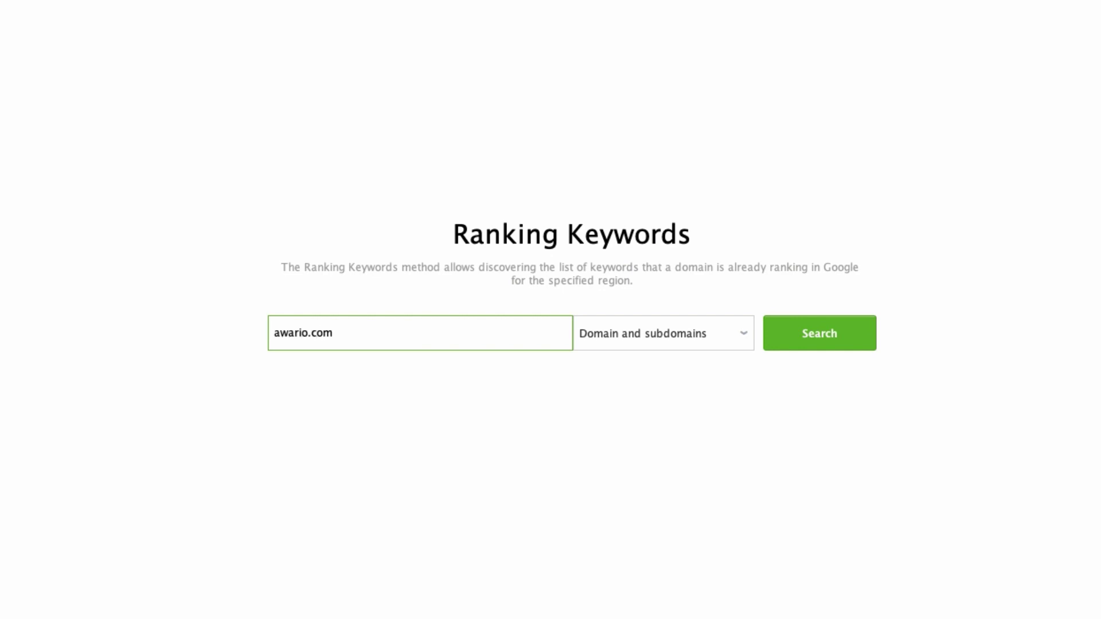
click(793, 336)
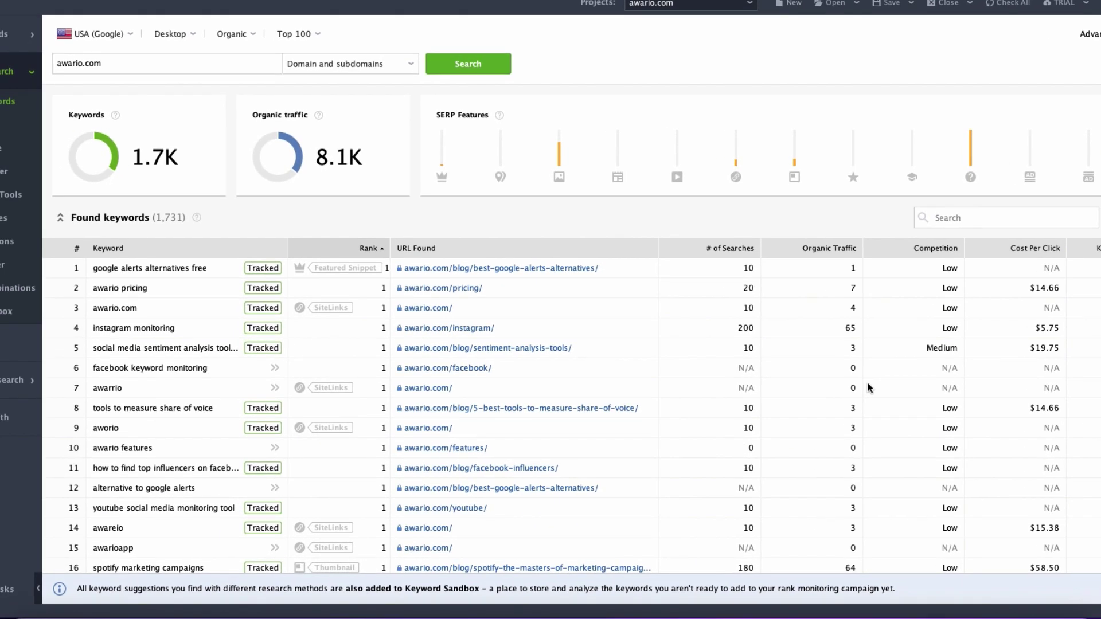
Examine the device, result type and ranking depth options available for the Ranking Keywords search
click(183, 33)
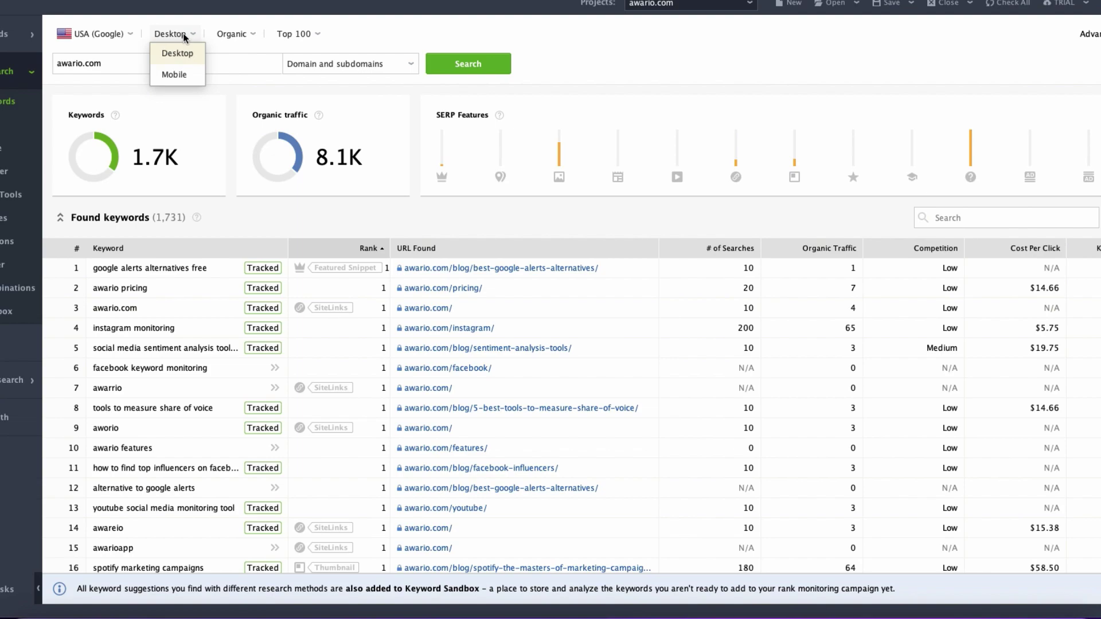
click(251, 37)
scroll(314, 141, down, 5)
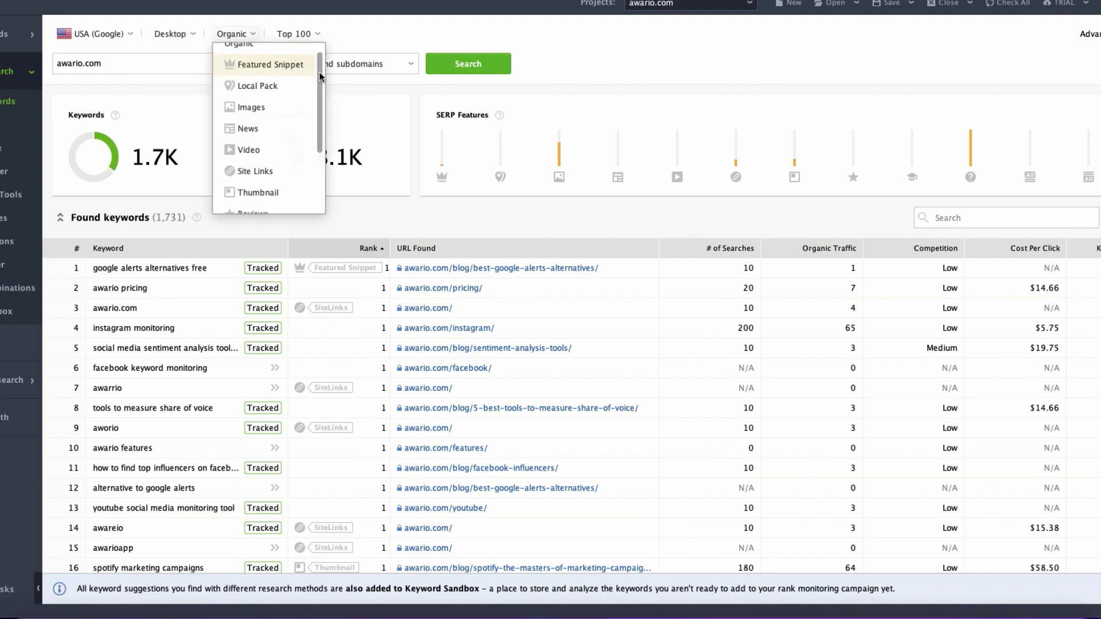
scroll(314, 141, up, 5)
click(317, 34)
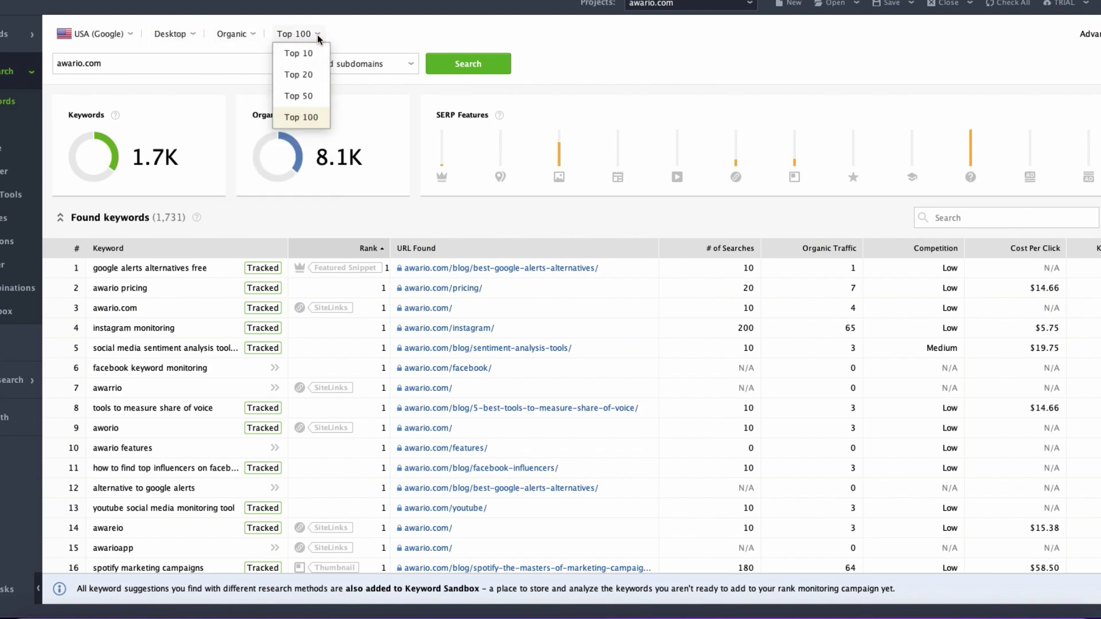
click(381, 42)
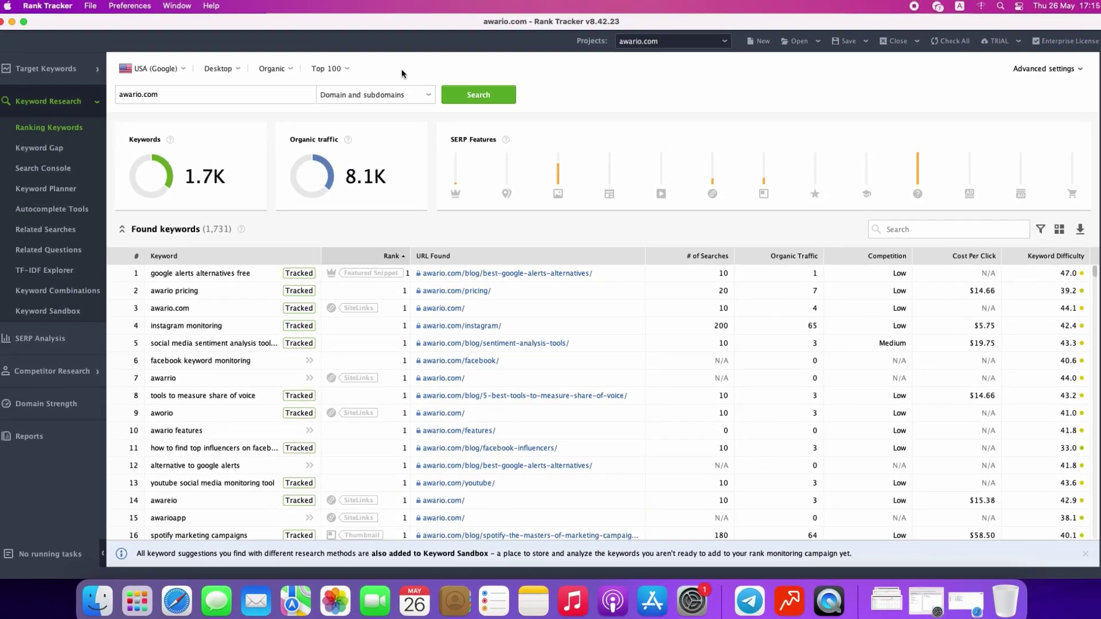
Run a Keyword Gap search of awario.com against sproutsocial.com for competitor keywords that the own site does not rank for
click(75, 149)
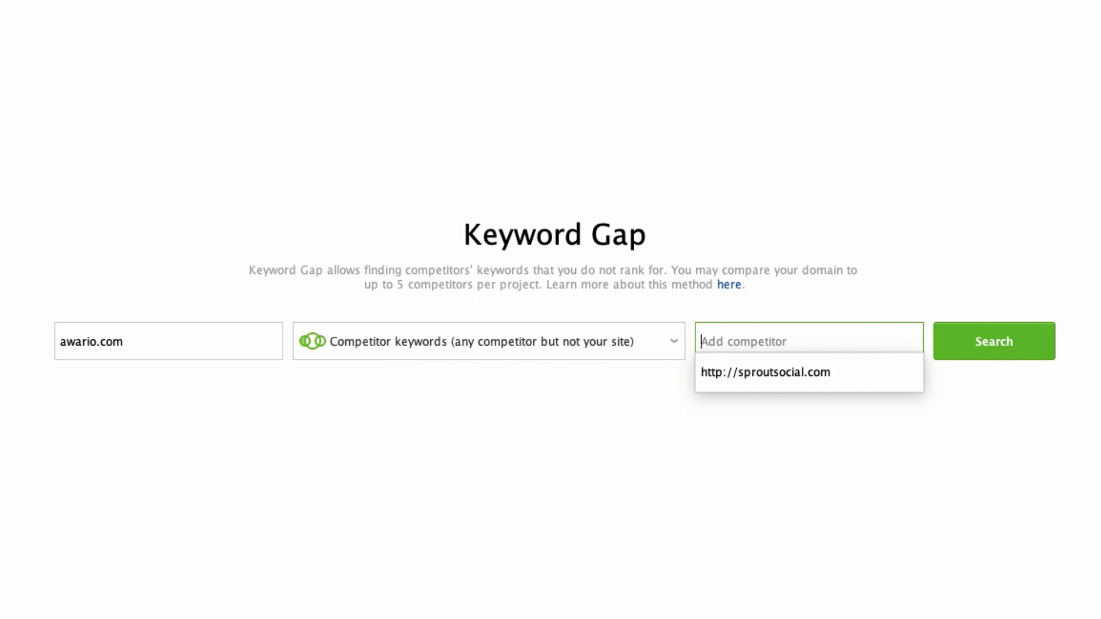
click(790, 370)
click(663, 354)
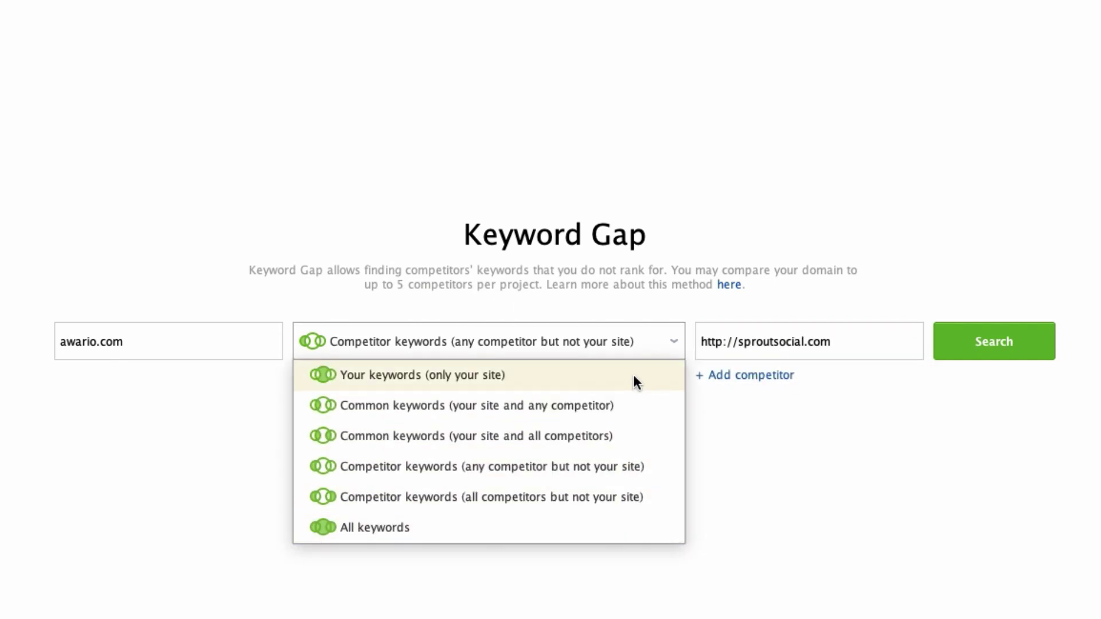
click(965, 488)
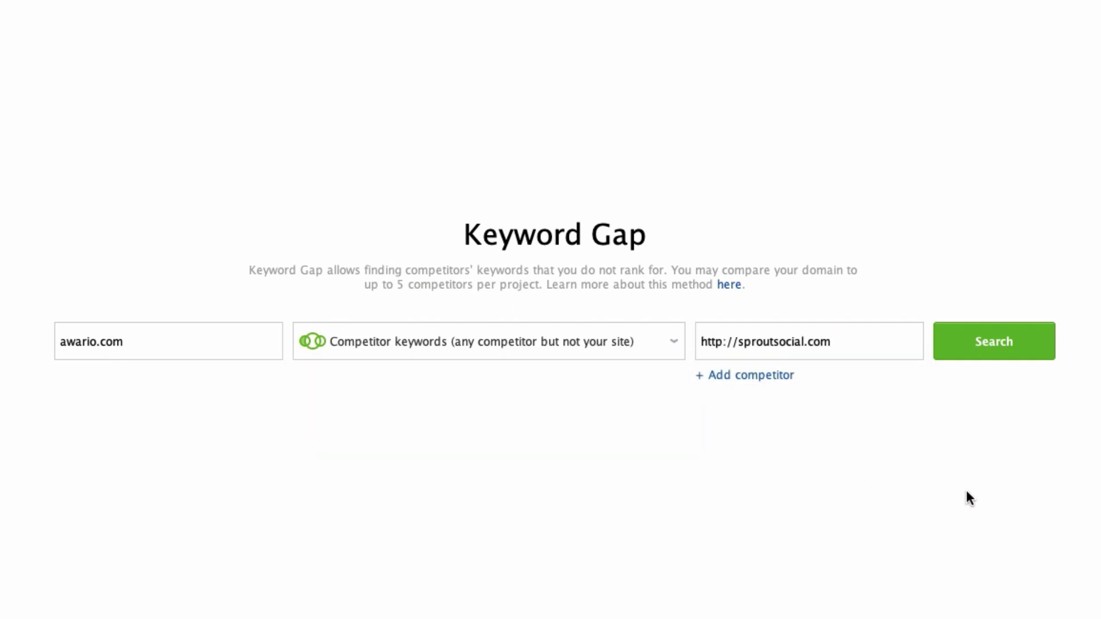
click(1034, 362)
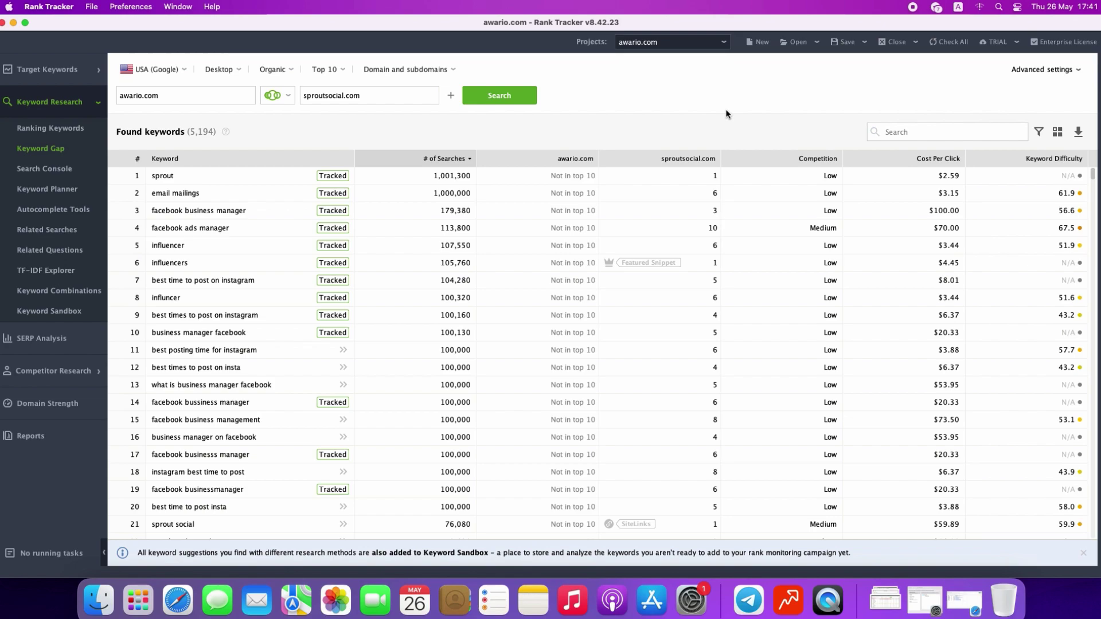
Open the Search Console research method and review which account types can supply keywords
click(78, 173)
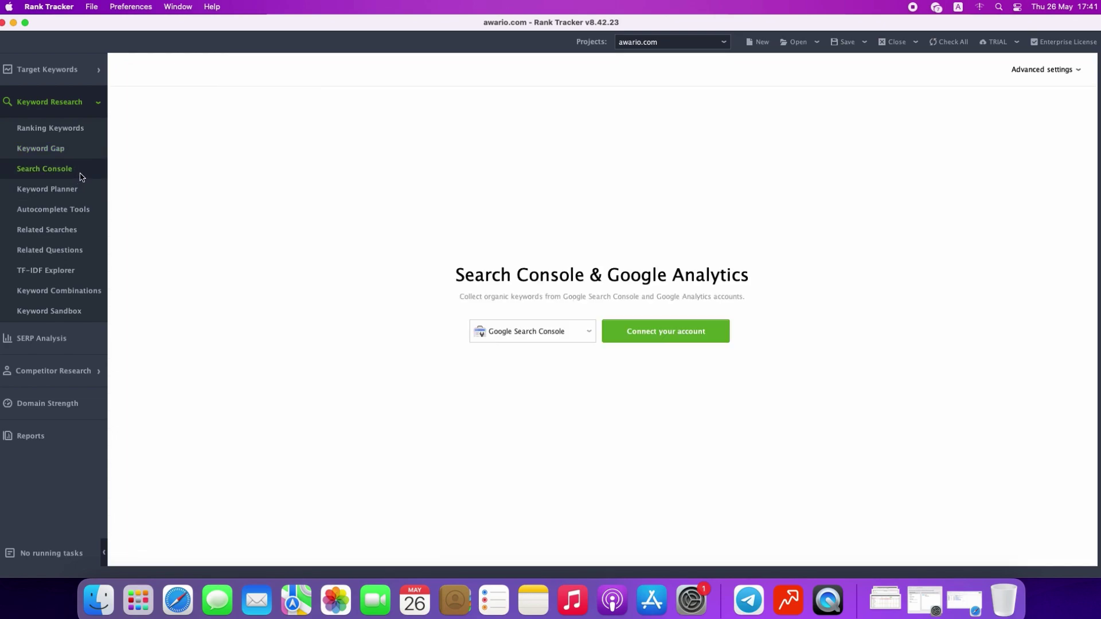
click(569, 333)
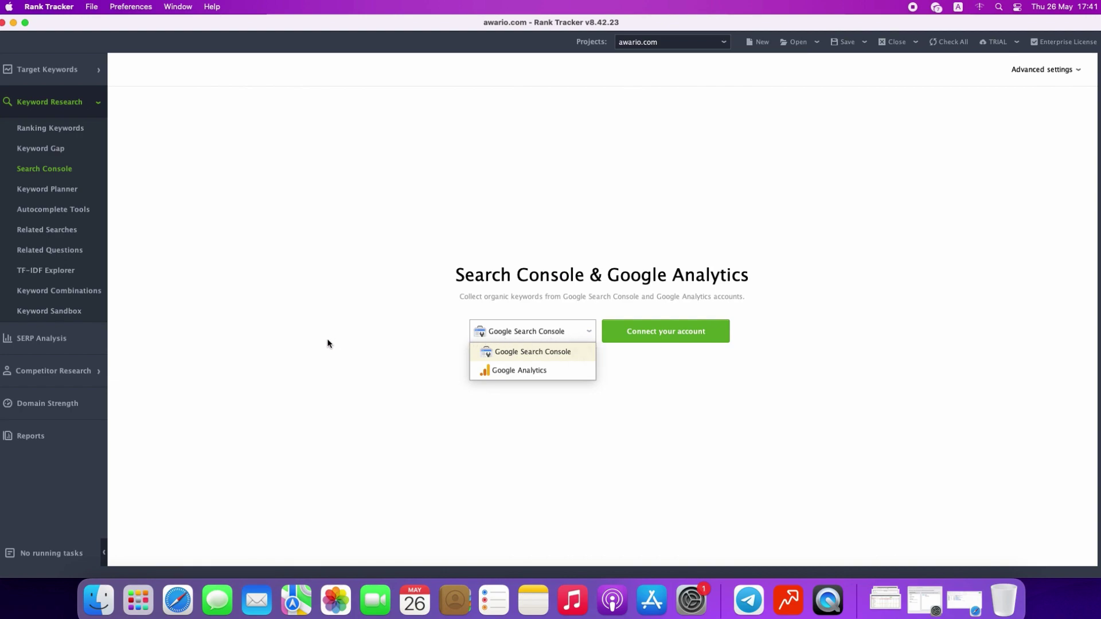
click(280, 338)
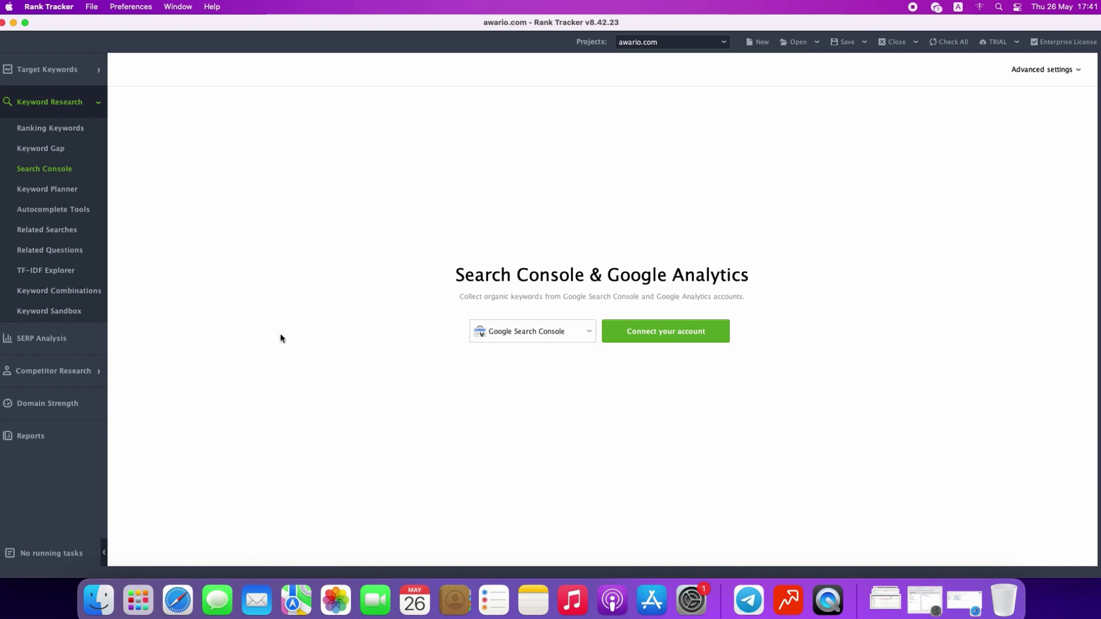
Review the suggestion sources offered by the Keyword Planner and Autocomplete Tools research methods
click(88, 190)
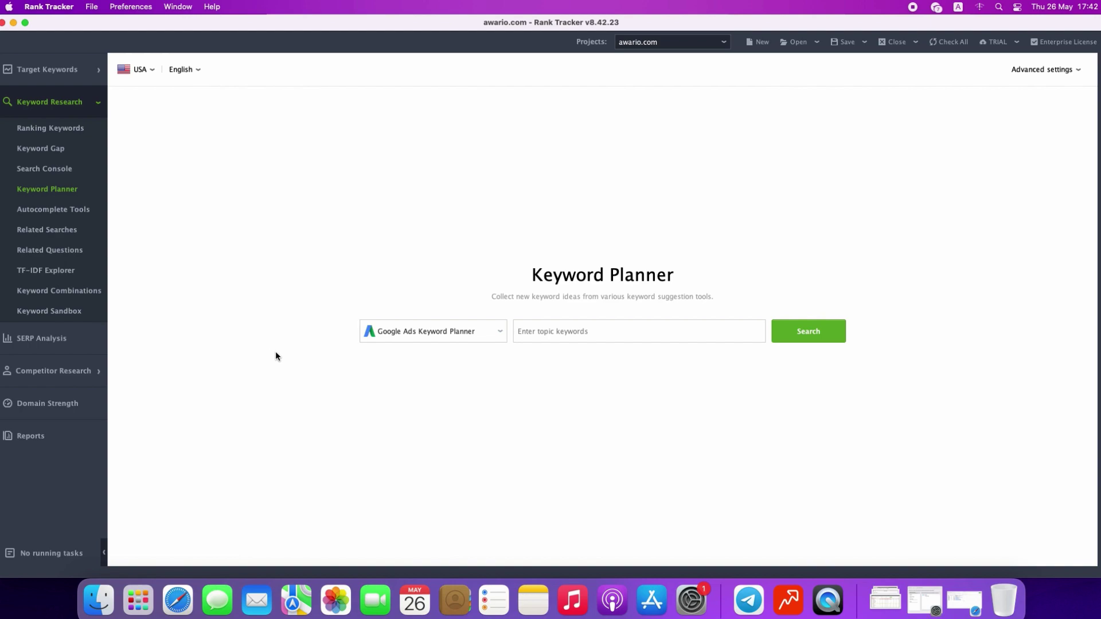
click(499, 333)
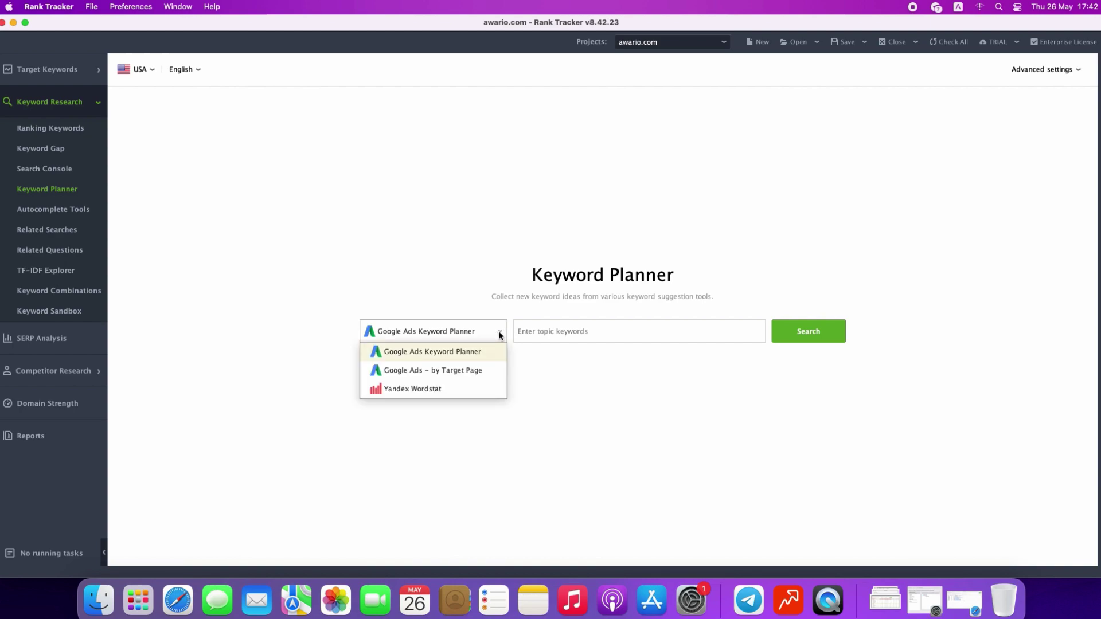
click(94, 216)
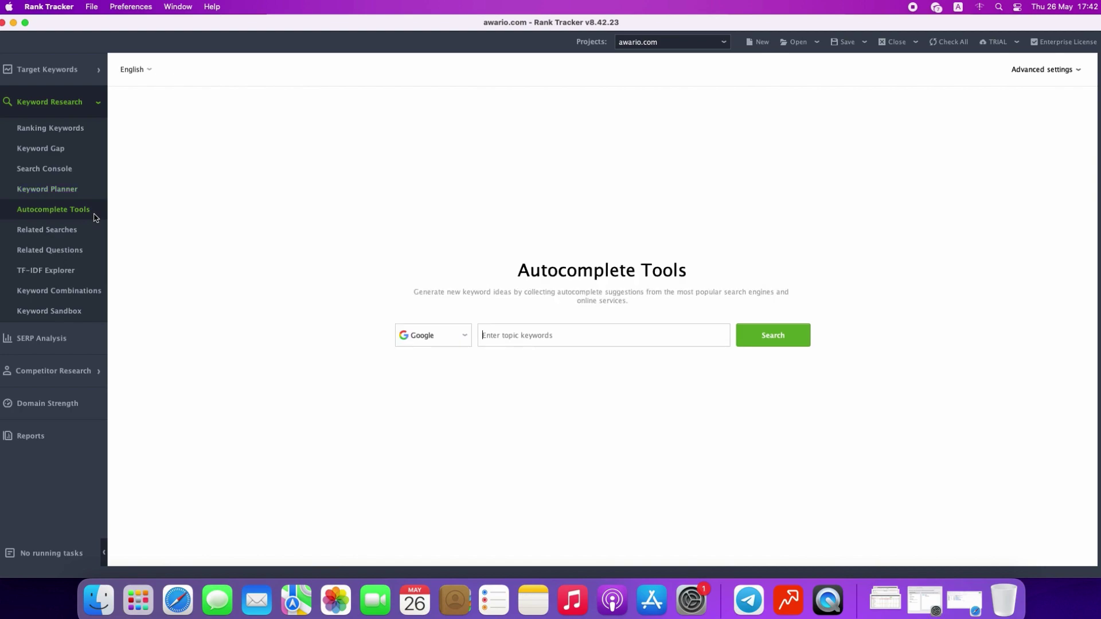
click(464, 341)
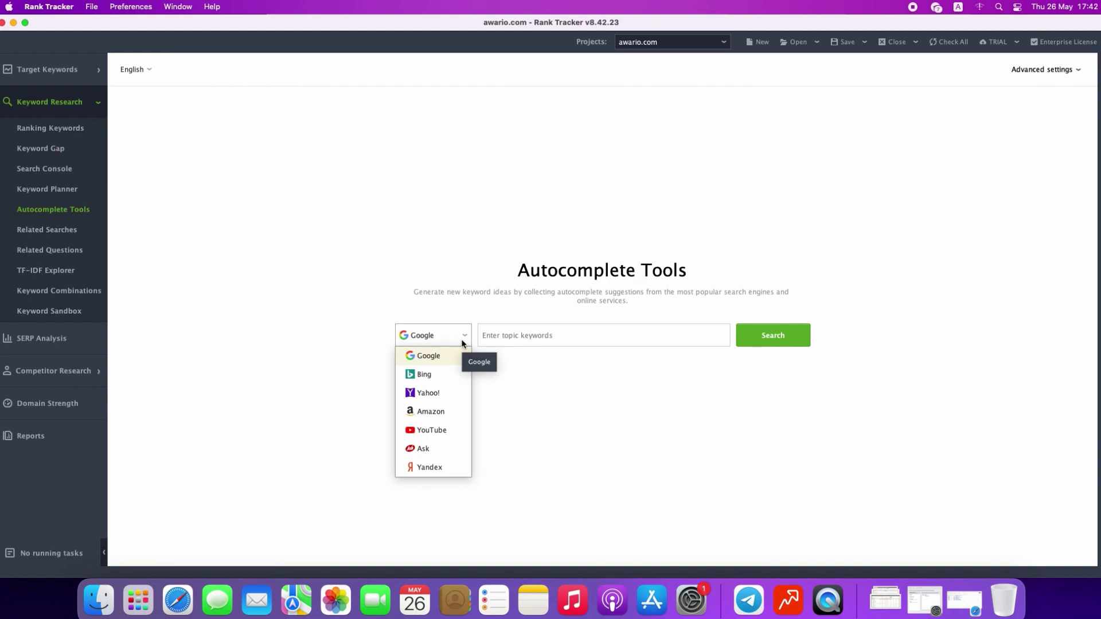
Review the Related Searches, TF-IDF Explorer and Keyword Combinations research methods
click(89, 230)
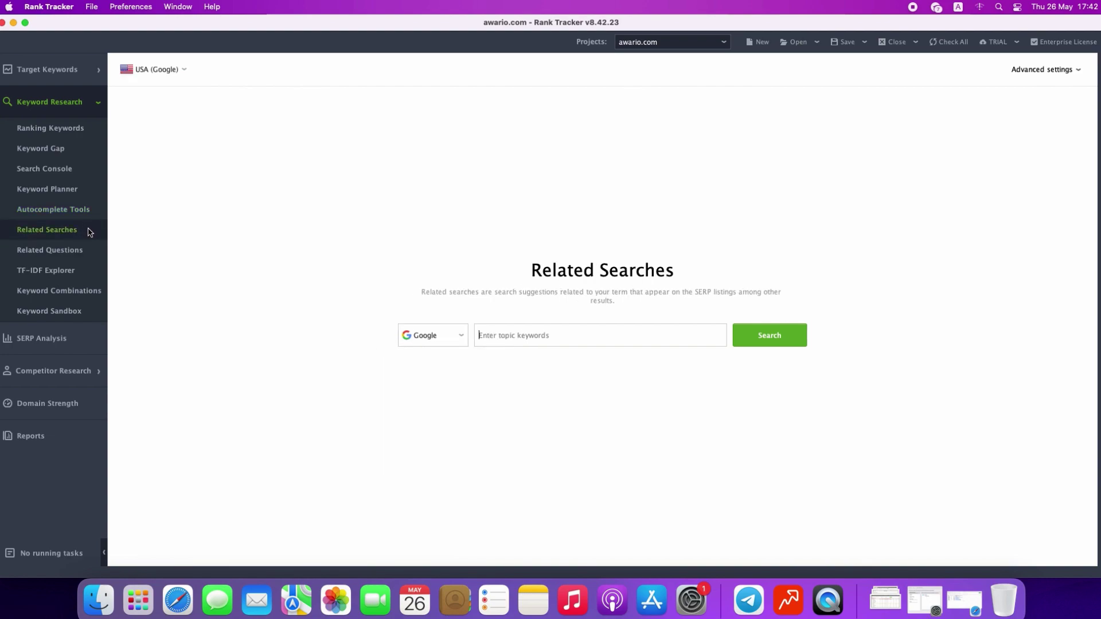
click(96, 276)
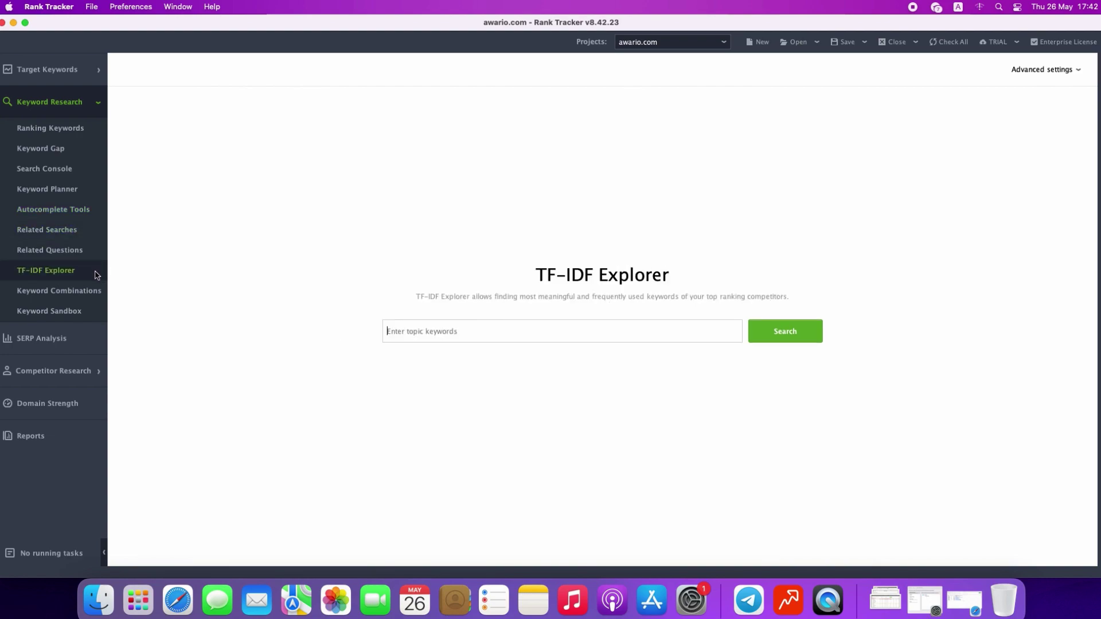
click(100, 289)
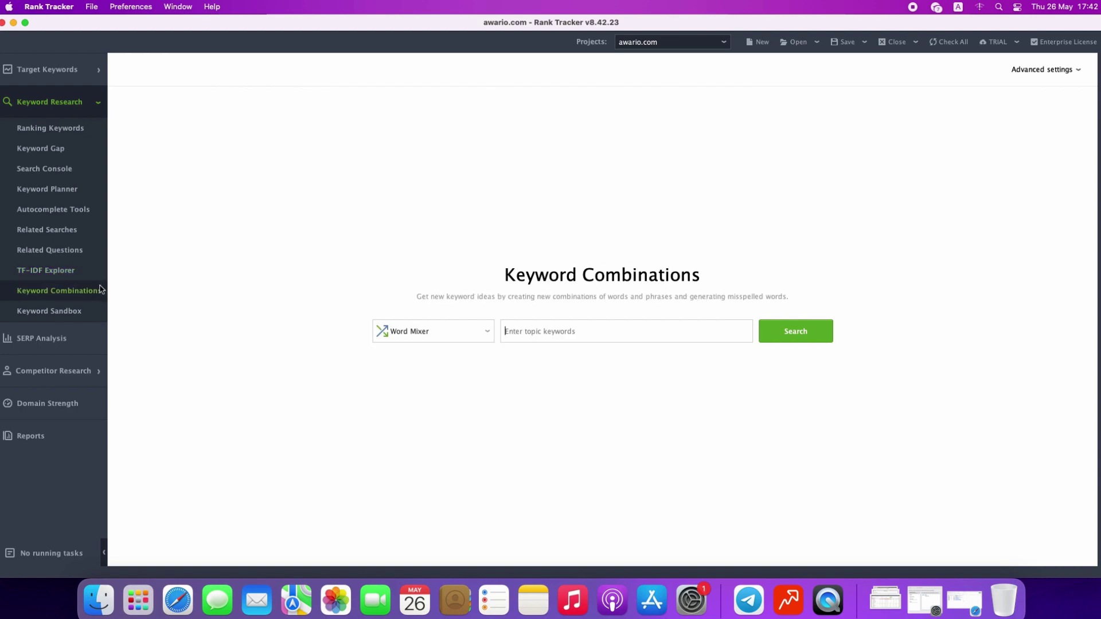
Move the Keyword Sandbox keywords from "google alters" through "instagram best time to post" to Rank Tracking with their current groups, and open Target Keywords
click(99, 311)
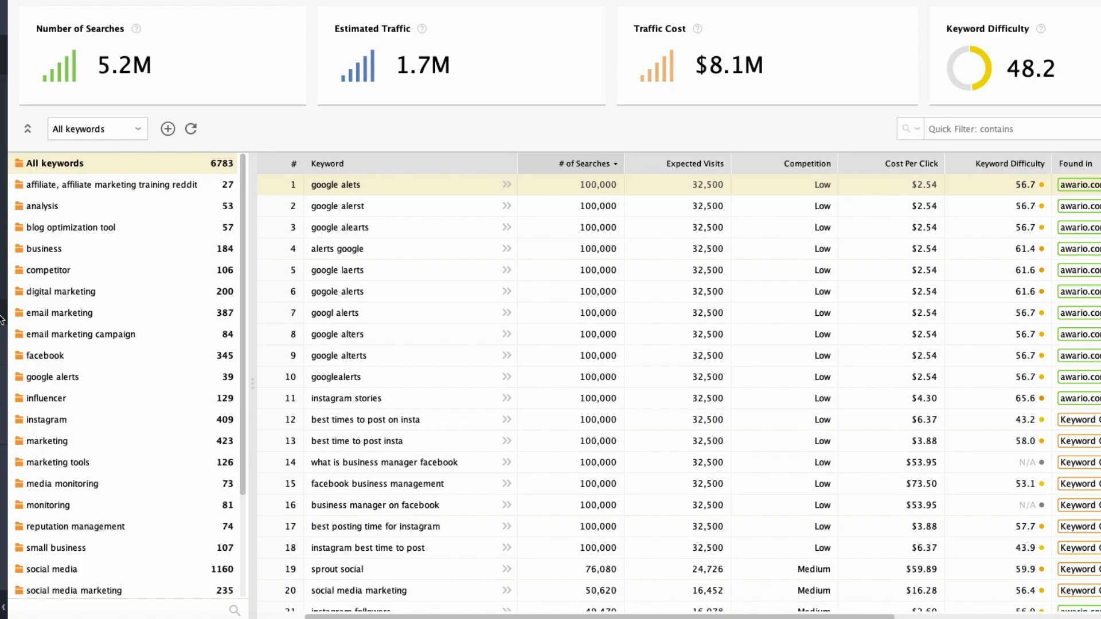
drag(355, 334, 367, 545)
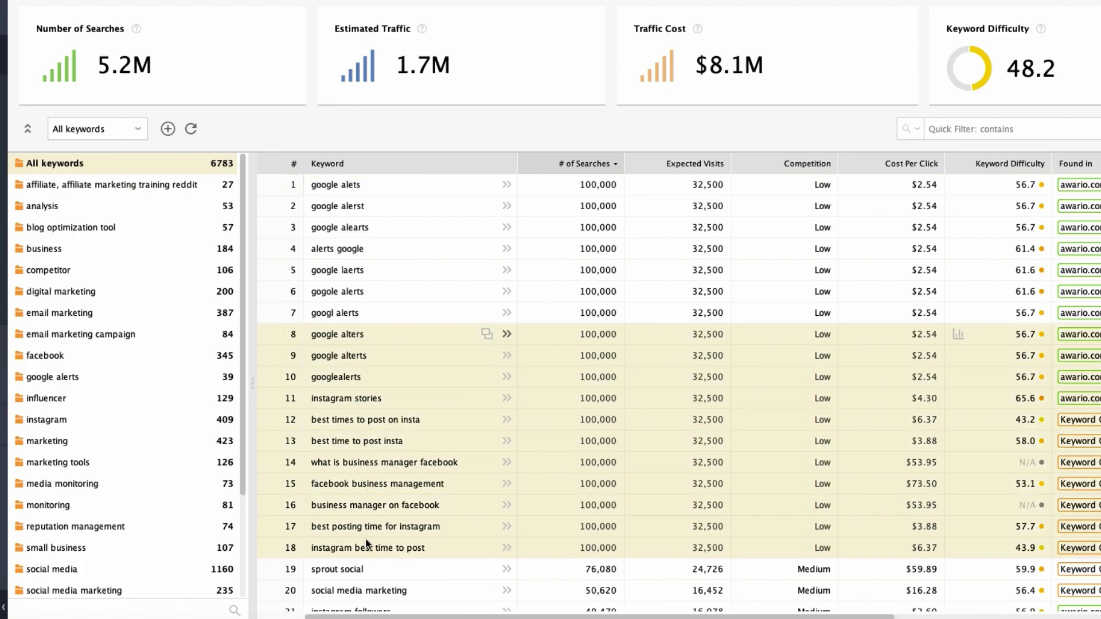
right_click(364, 424)
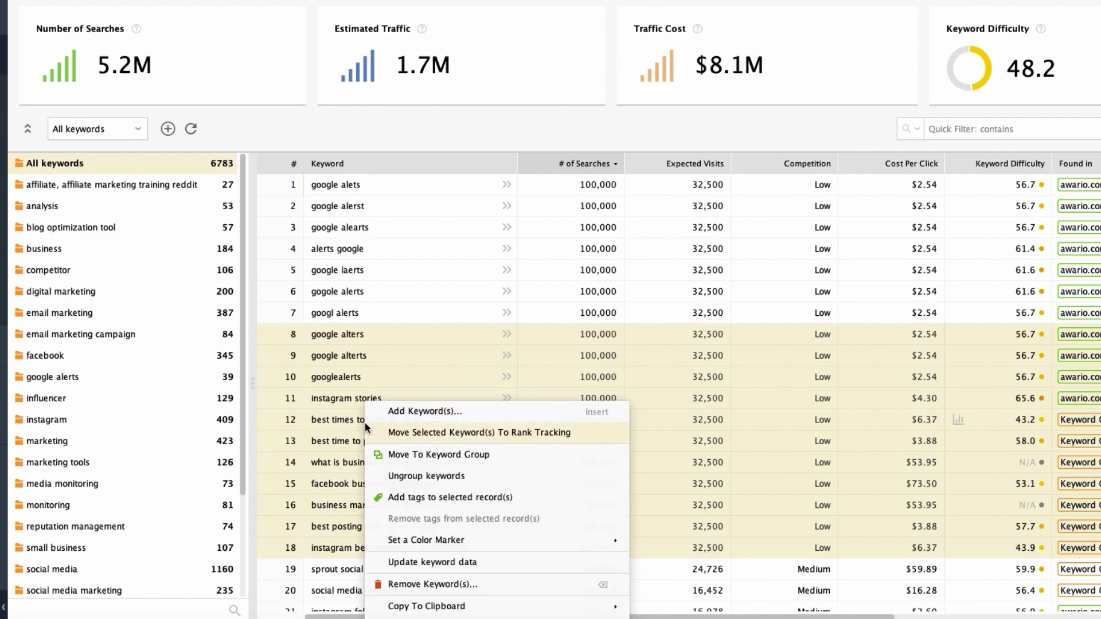
click(408, 434)
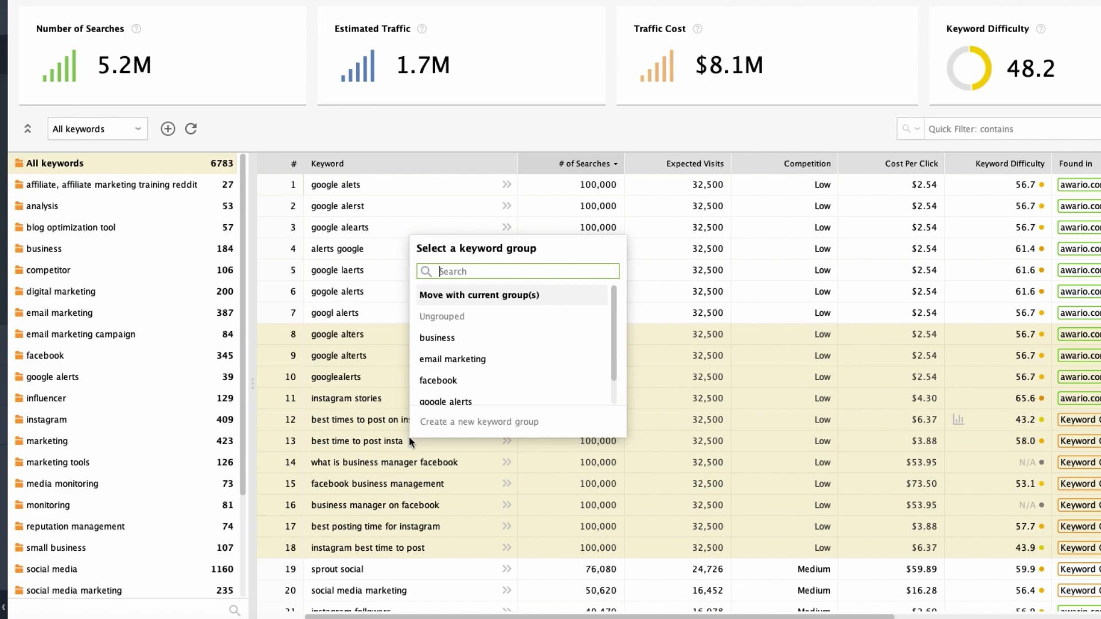
click(497, 295)
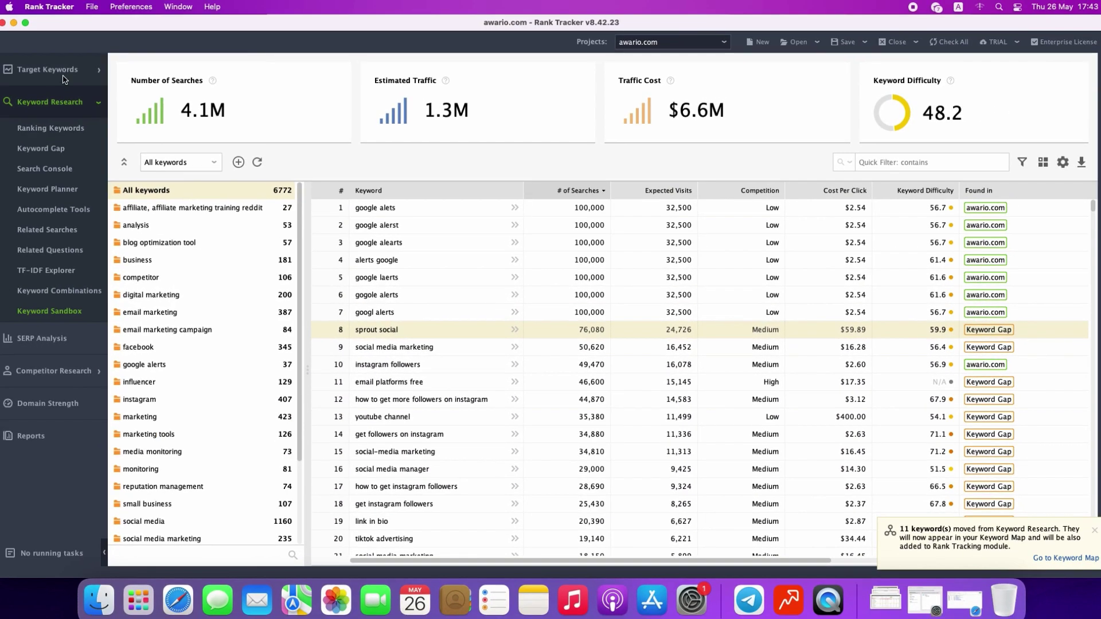
click(63, 71)
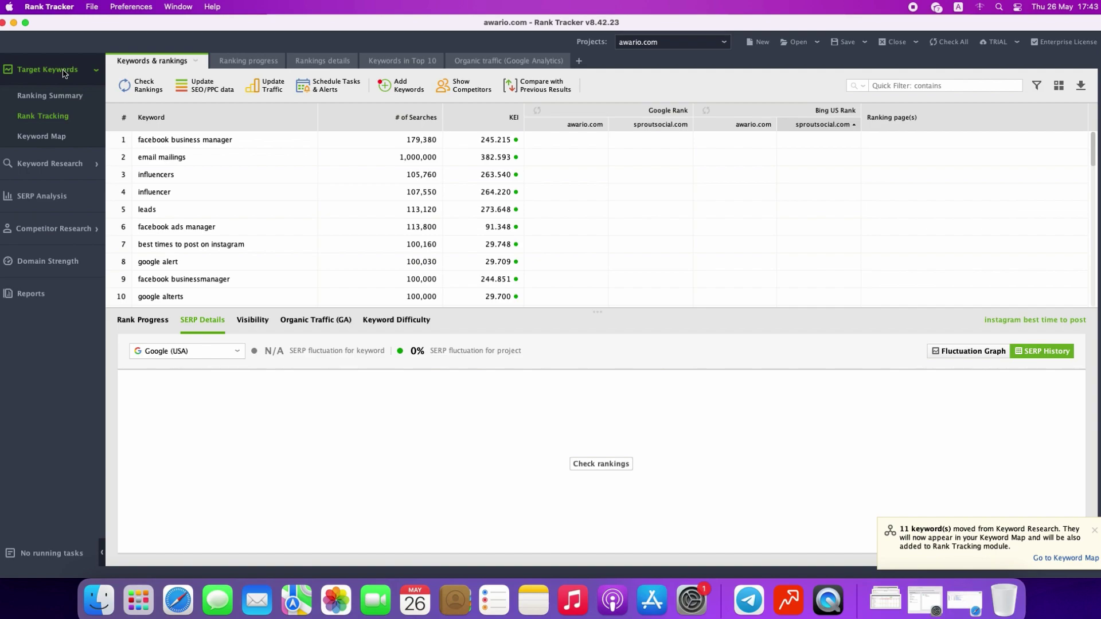
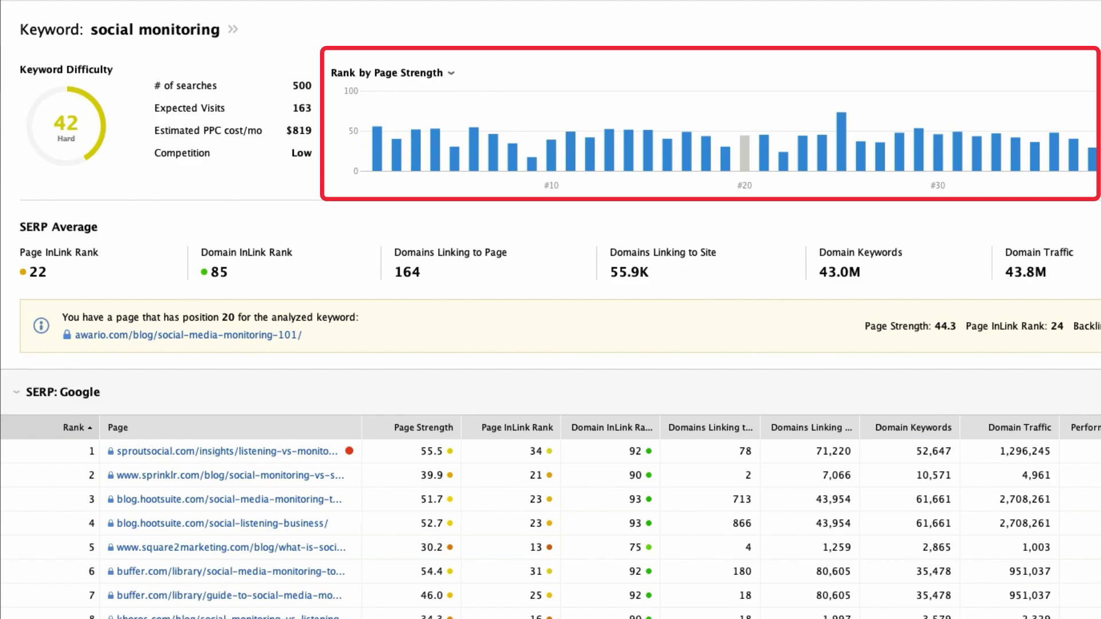
Examine the Google SERP table for "social monitoring", comparing page strength, InLink Rank and linking domains across the ranked pages
scroll(550, 527, down, 5)
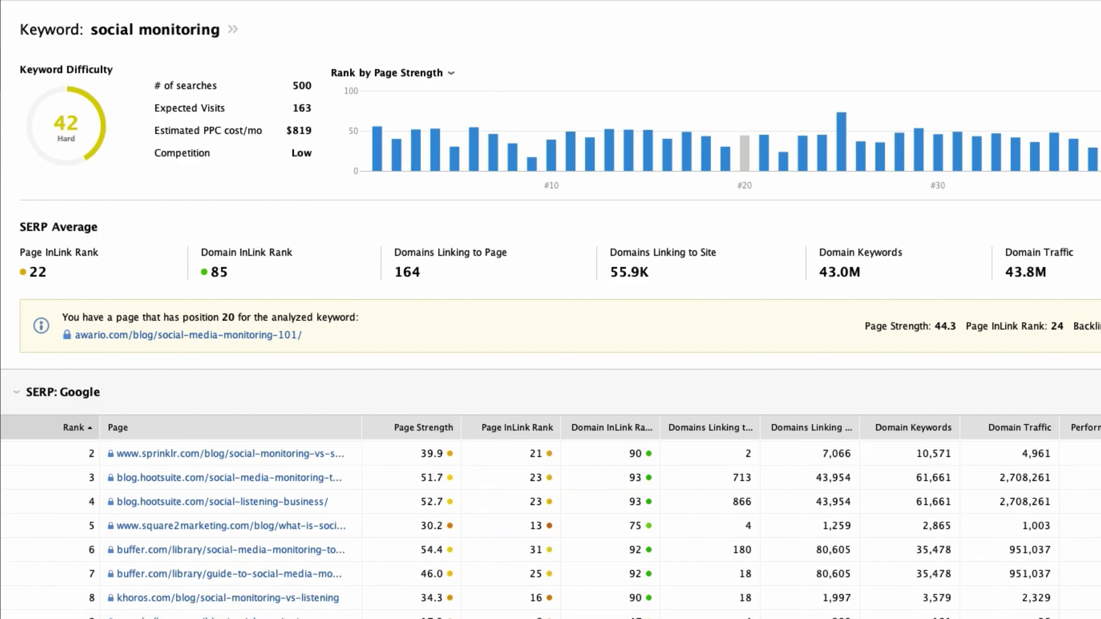
scroll(550, 498, down, 9)
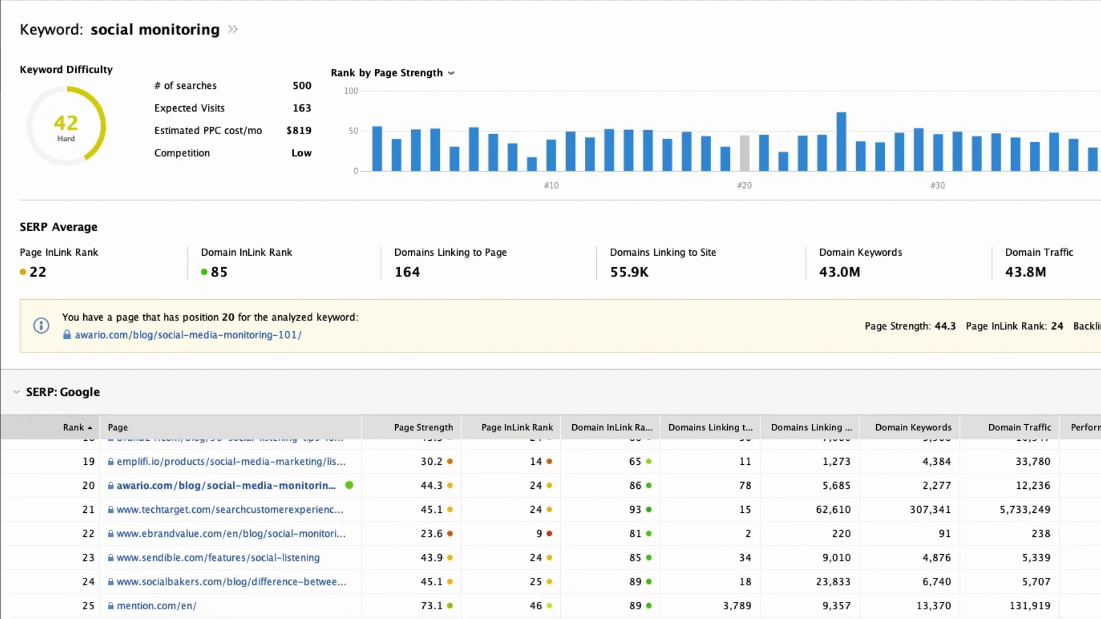
scroll(550, 499, down, 5)
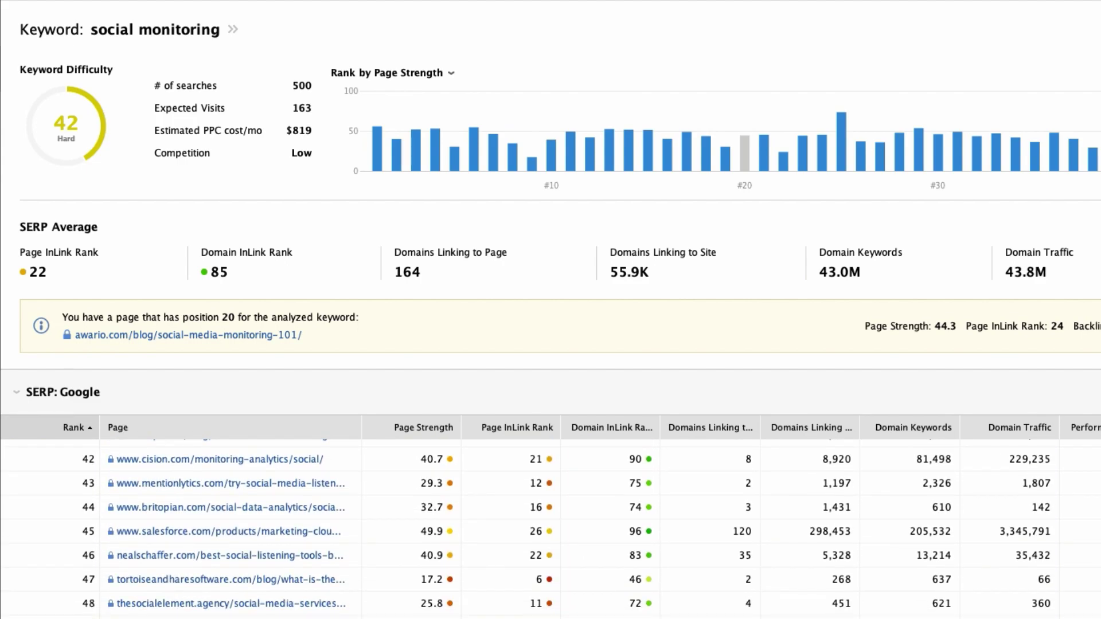
scroll(550, 528, up, 20)
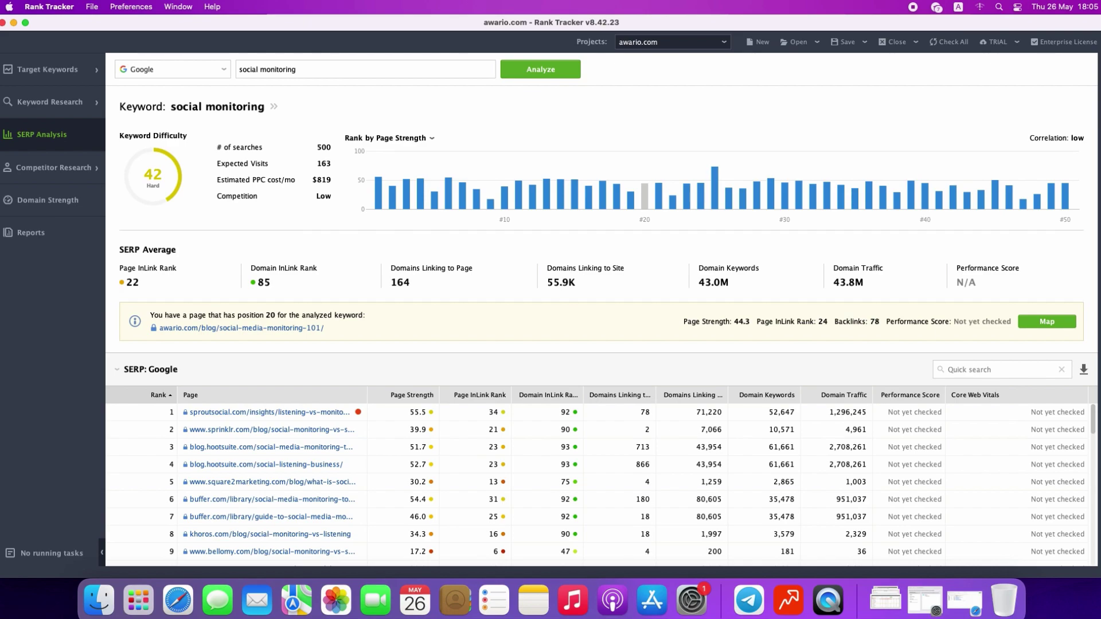
Run a Domain Competitors search for awario.com covering the domain and subdomains
click(76, 179)
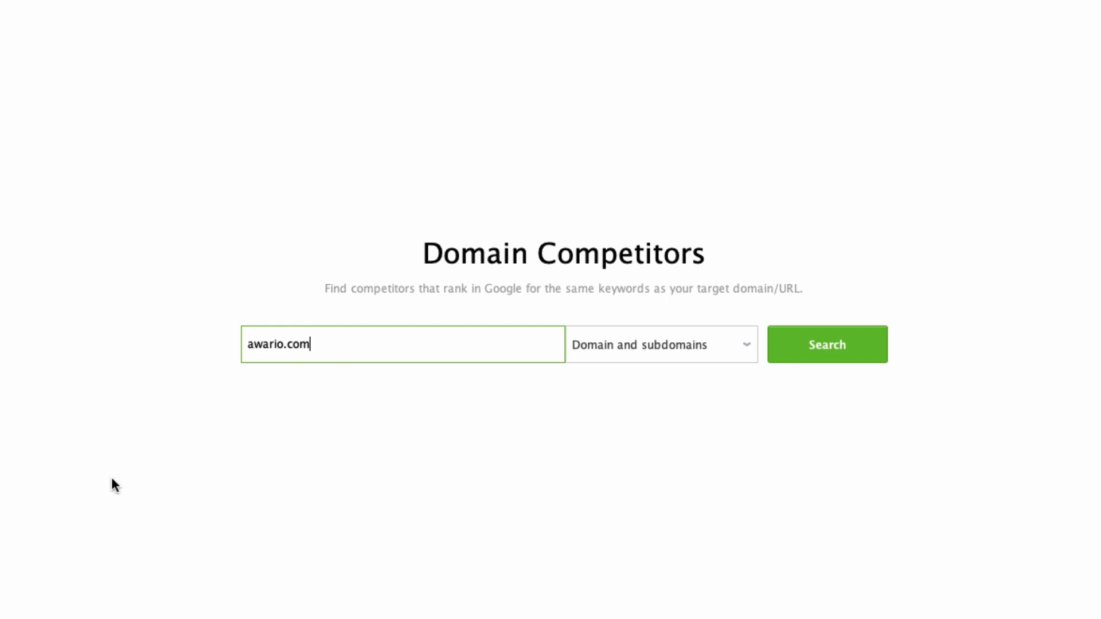
click(689, 356)
click(819, 360)
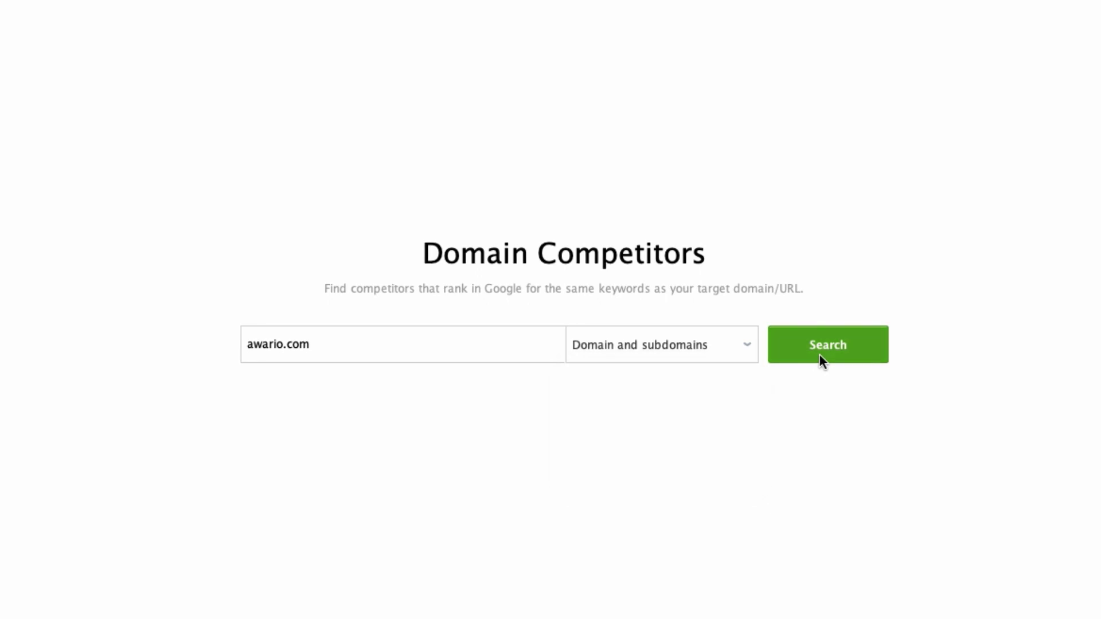
click(820, 355)
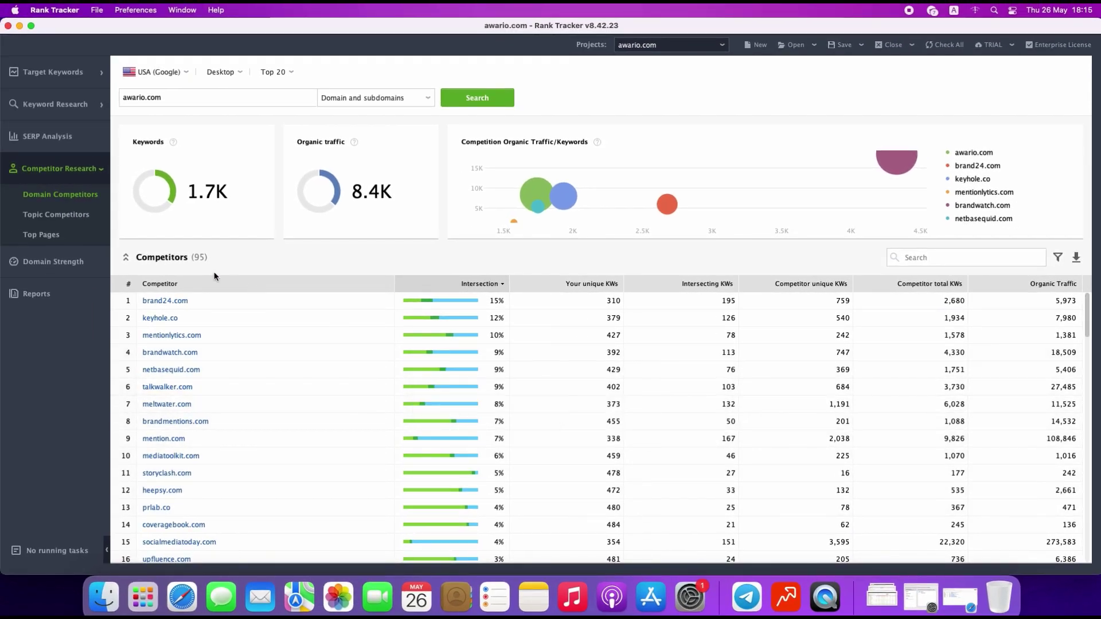
Run a Topic Competitors search for "social listening", "brand mentions", "brand mention tool" and "brand awareness"
click(86, 221)
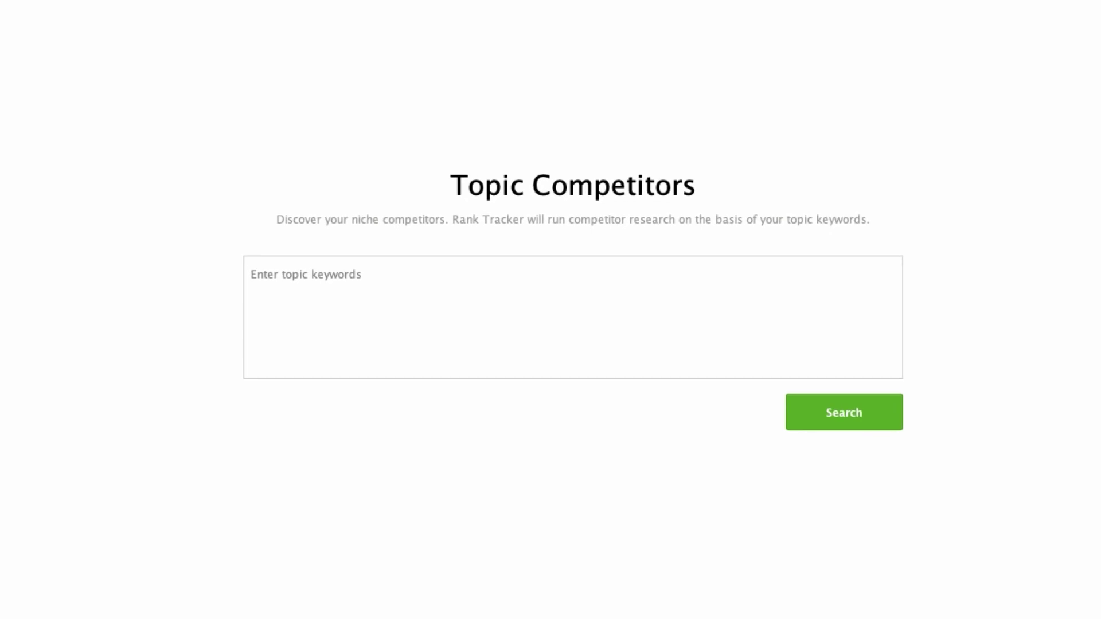
text(social listening)
key(Return)
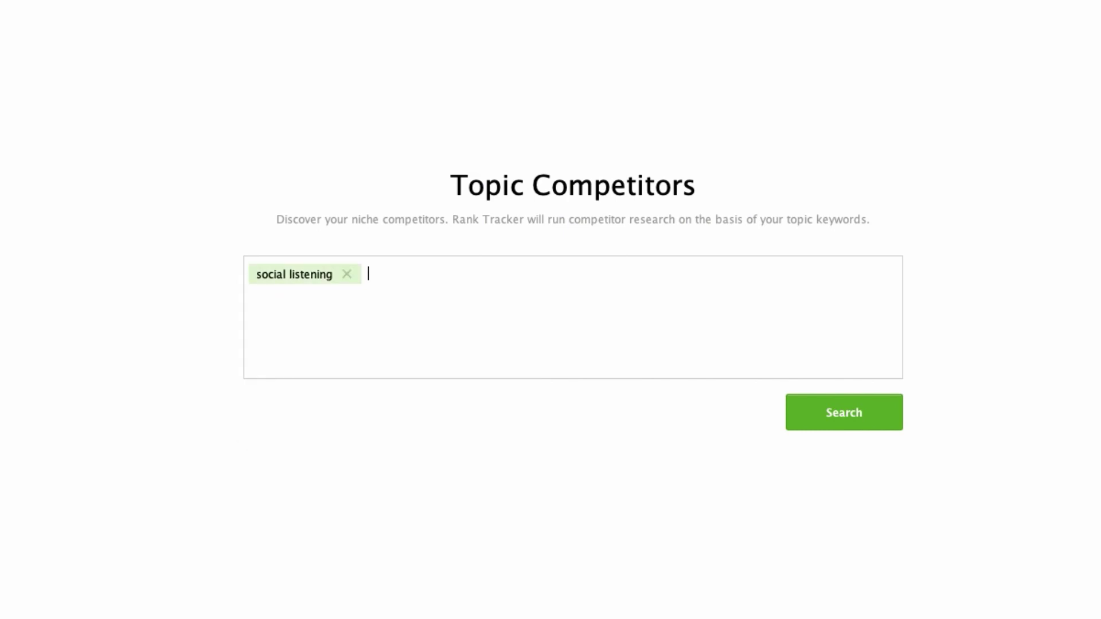
text(brand mentions)
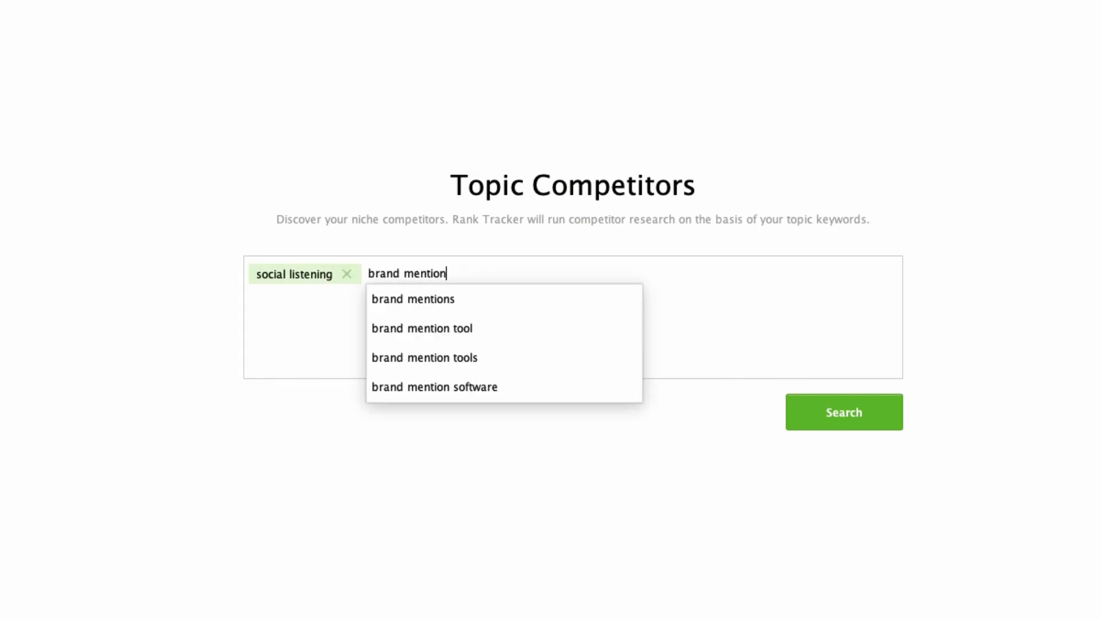
key(Return)
text(brand ment)
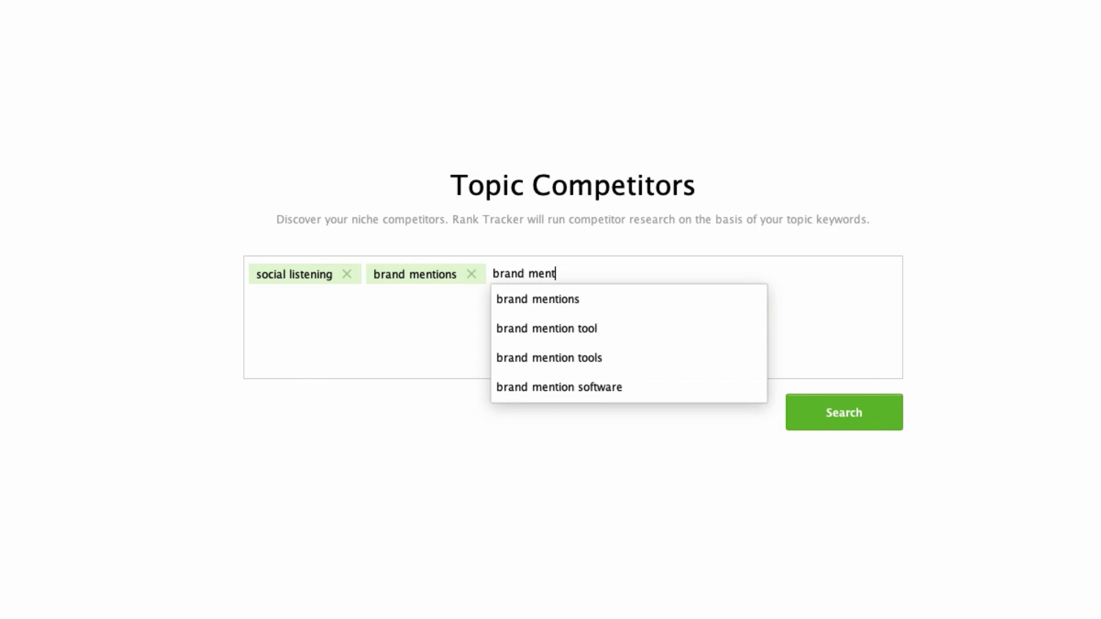
text(ion tool)
key(Return)
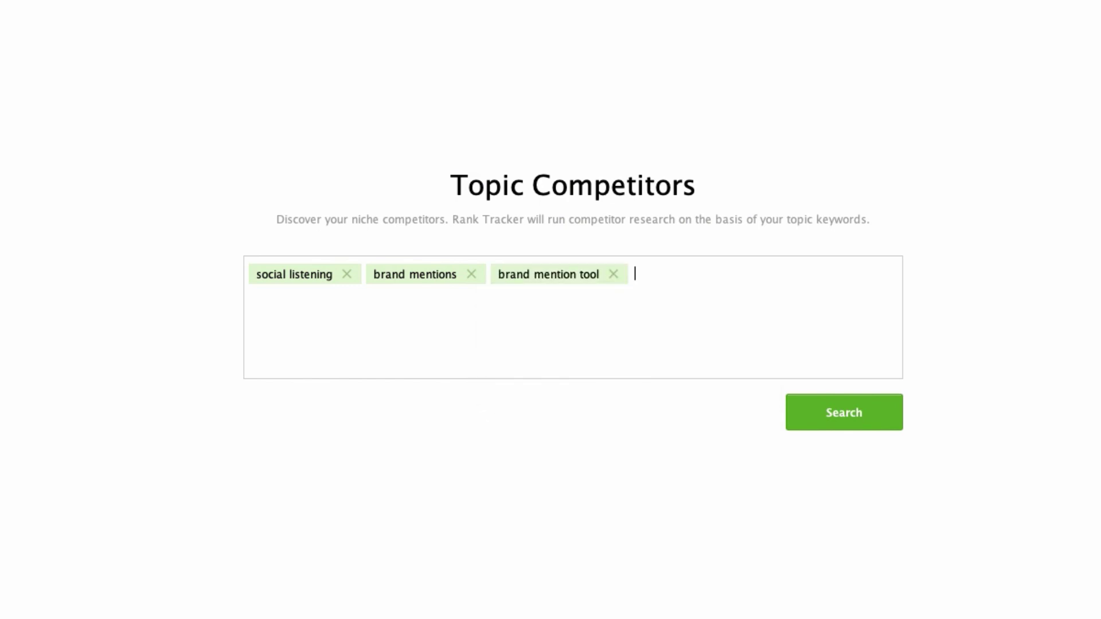
text(brand awareness)
key(Return)
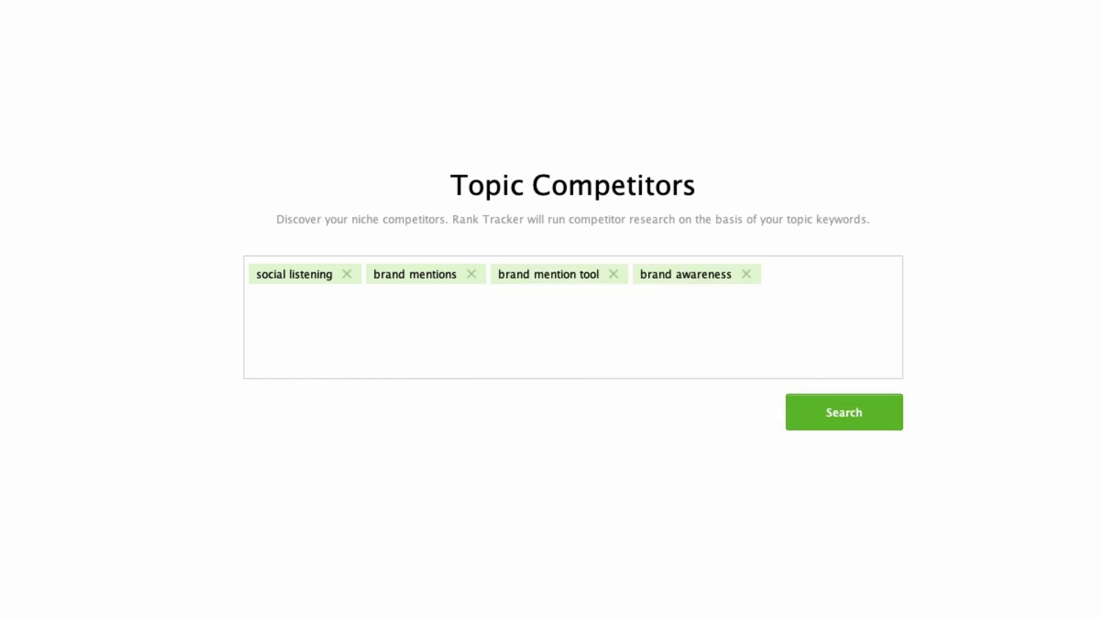
click(866, 421)
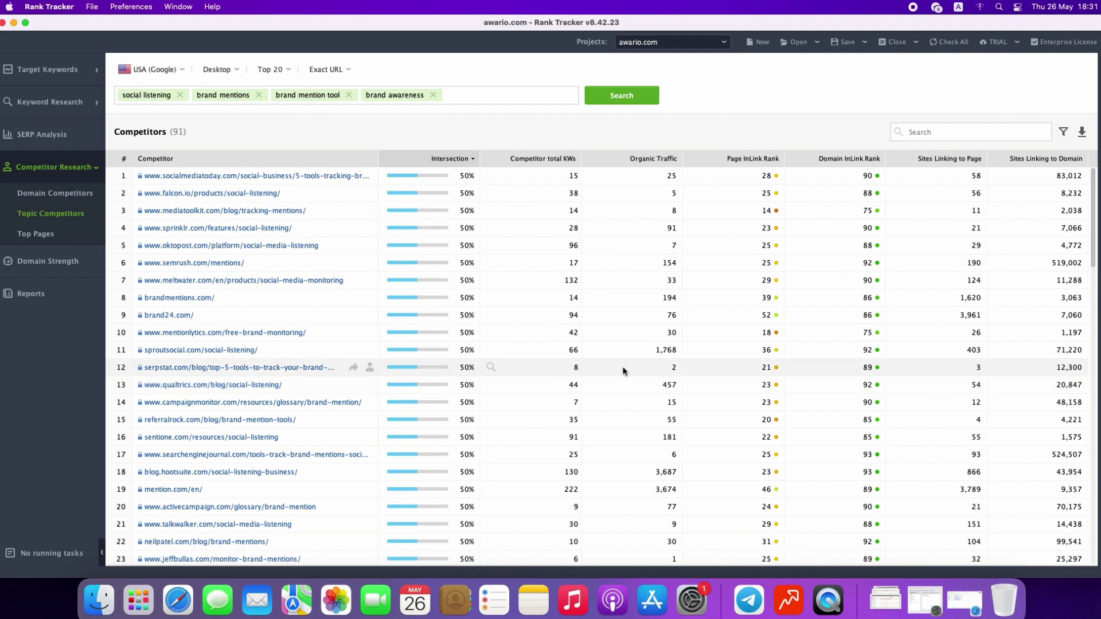
Run a Top Pages search for awario.com with the scope set to Domain
click(92, 236)
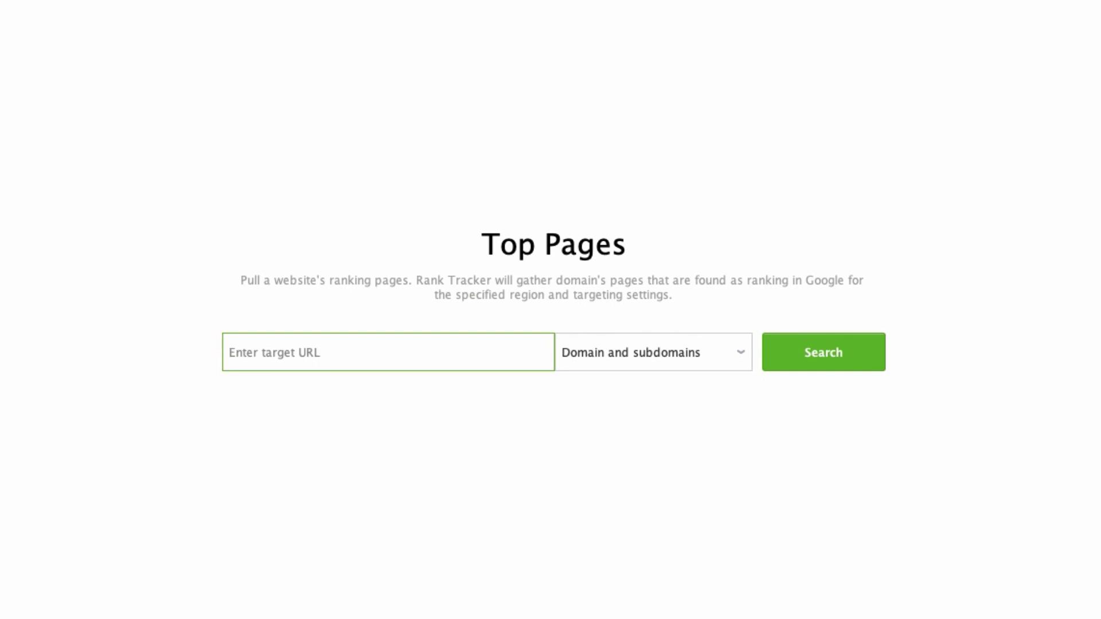
text(awar)
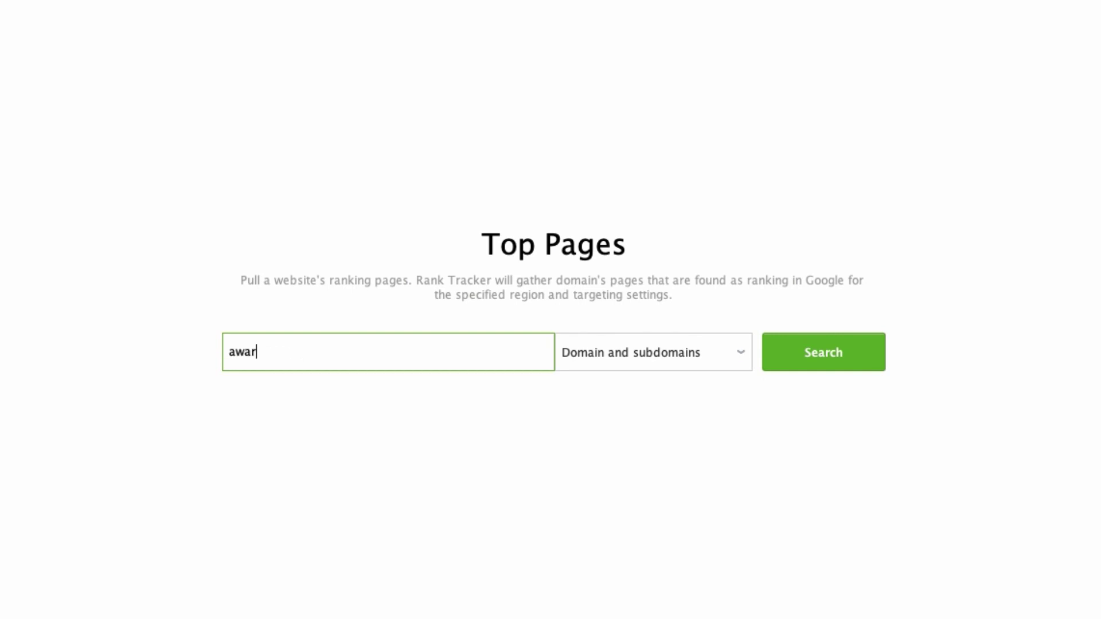
text(io.com)
click(645, 349)
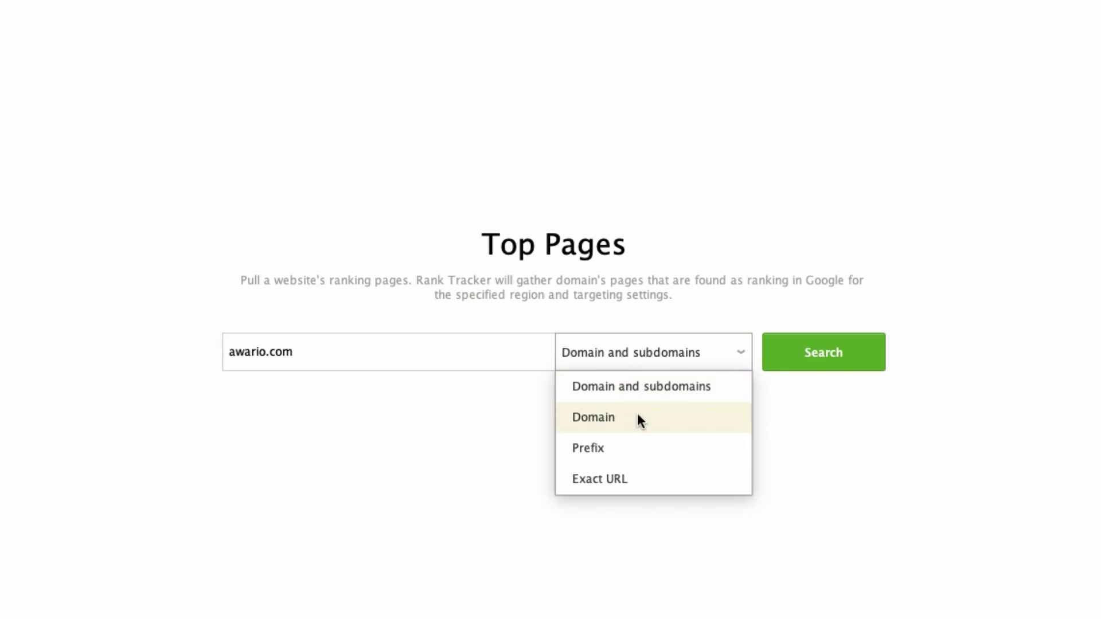
click(638, 415)
click(797, 370)
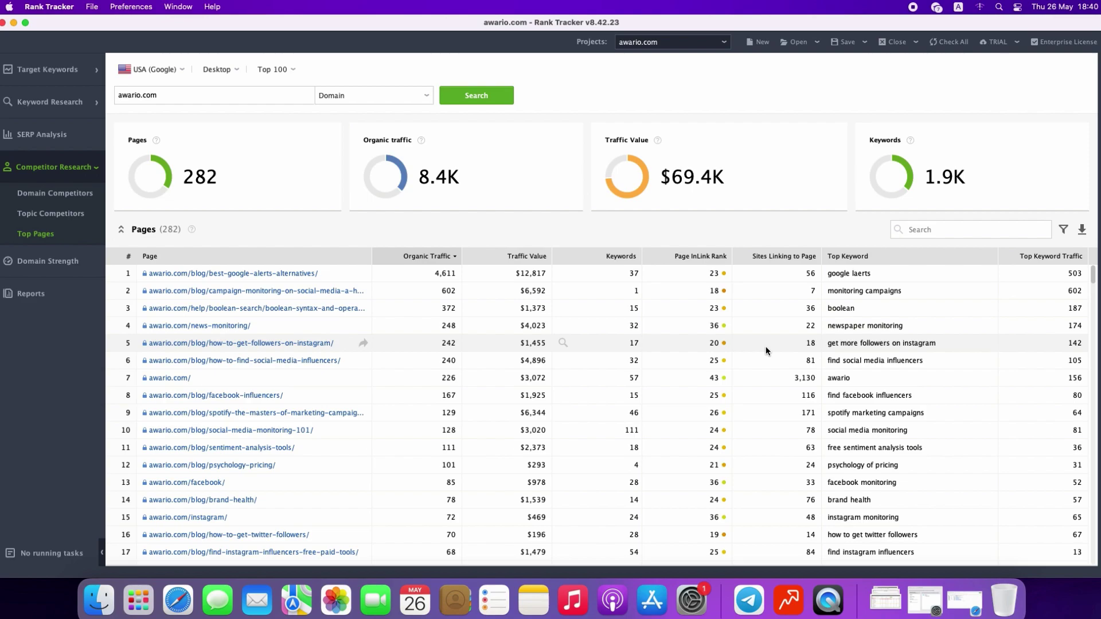
Open the Keyword Rankings and Visibility report and check its quick-save options without saving a file
click(68, 298)
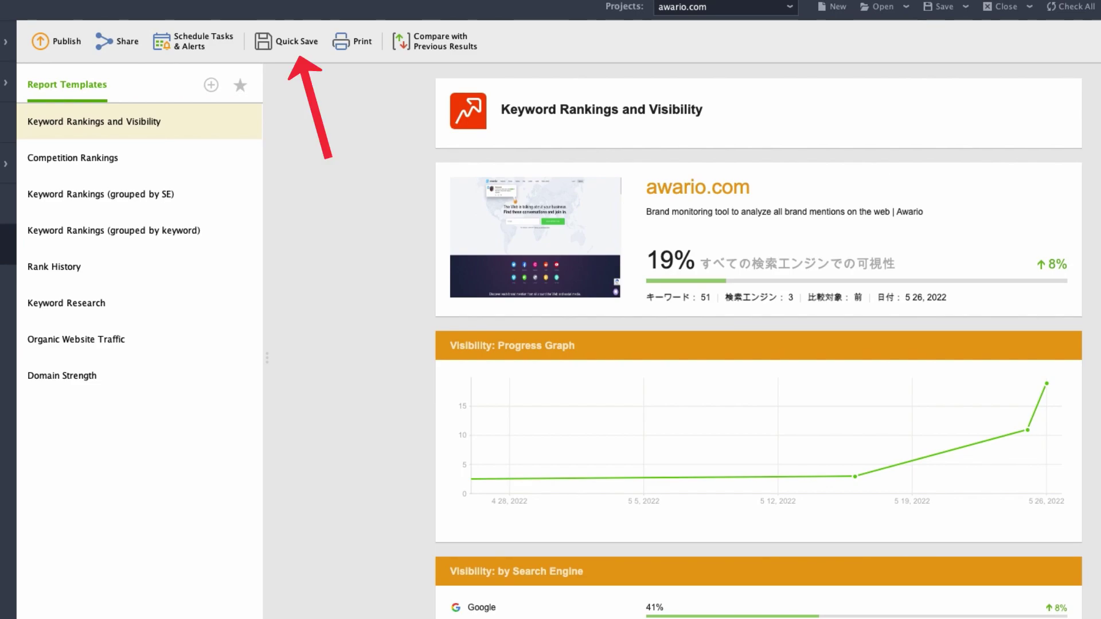
click(290, 42)
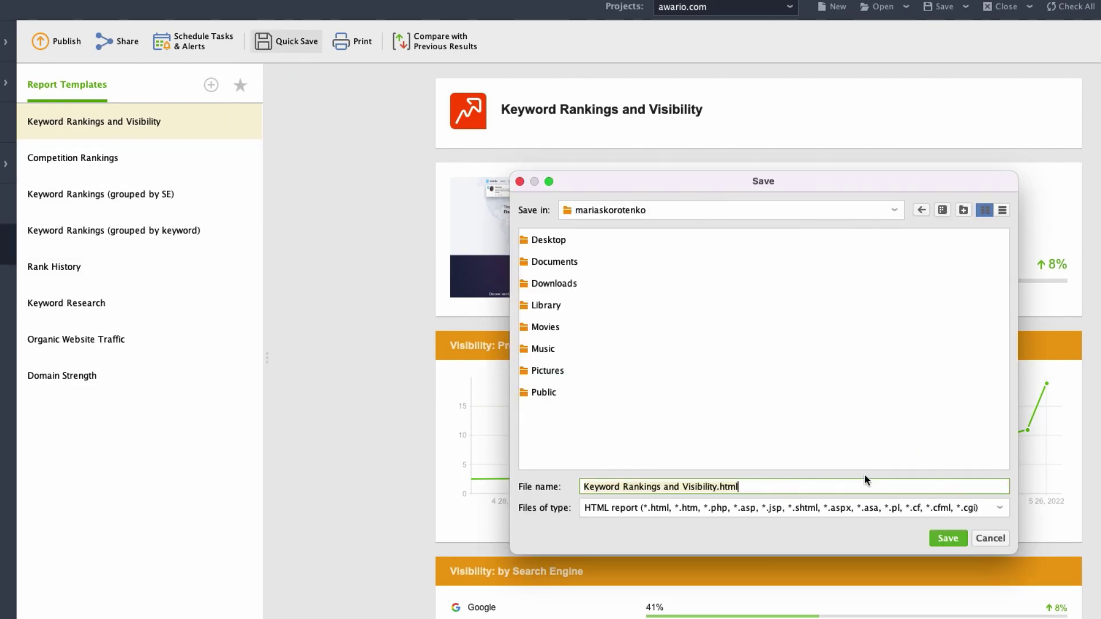
click(1001, 539)
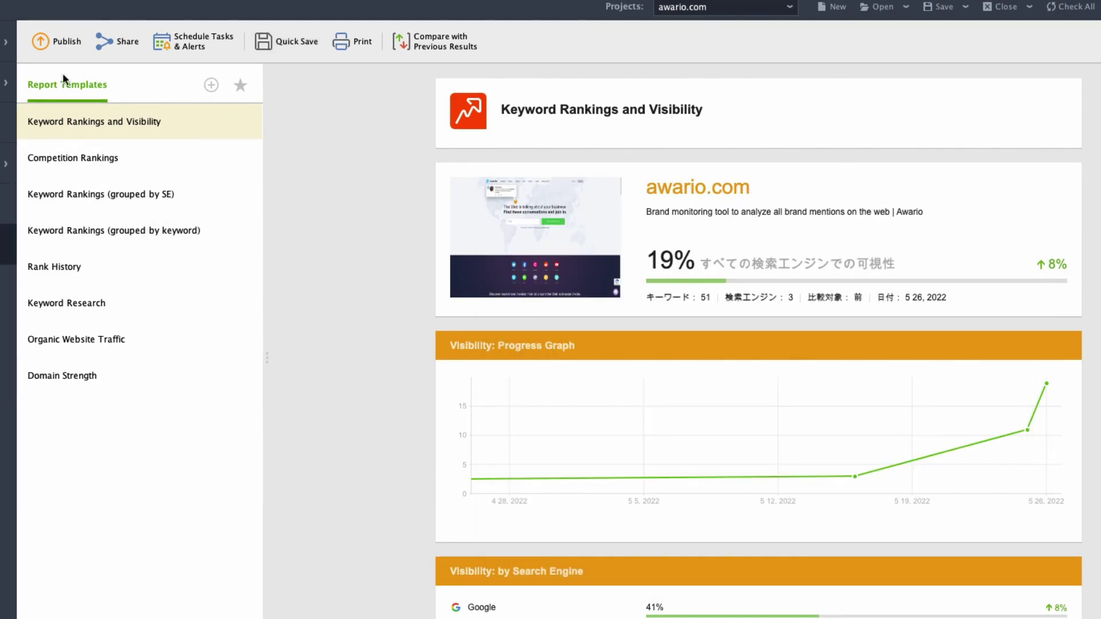
Generate a shareable link for the Keyword Rankings and Visibility report and copy it
click(115, 50)
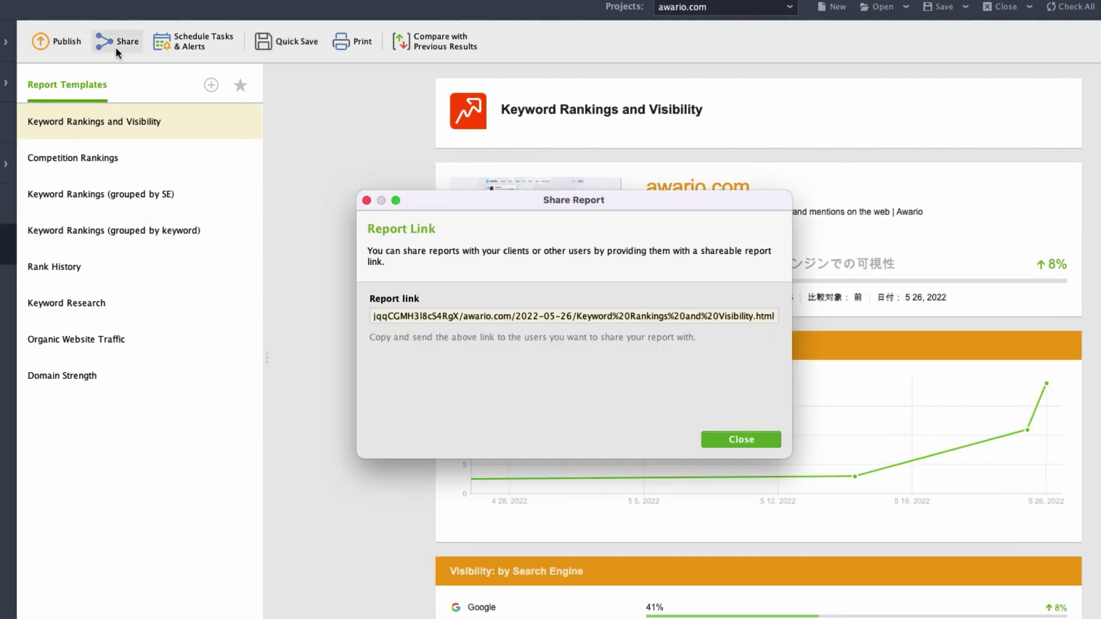
right_click(617, 312)
click(639, 345)
click(724, 443)
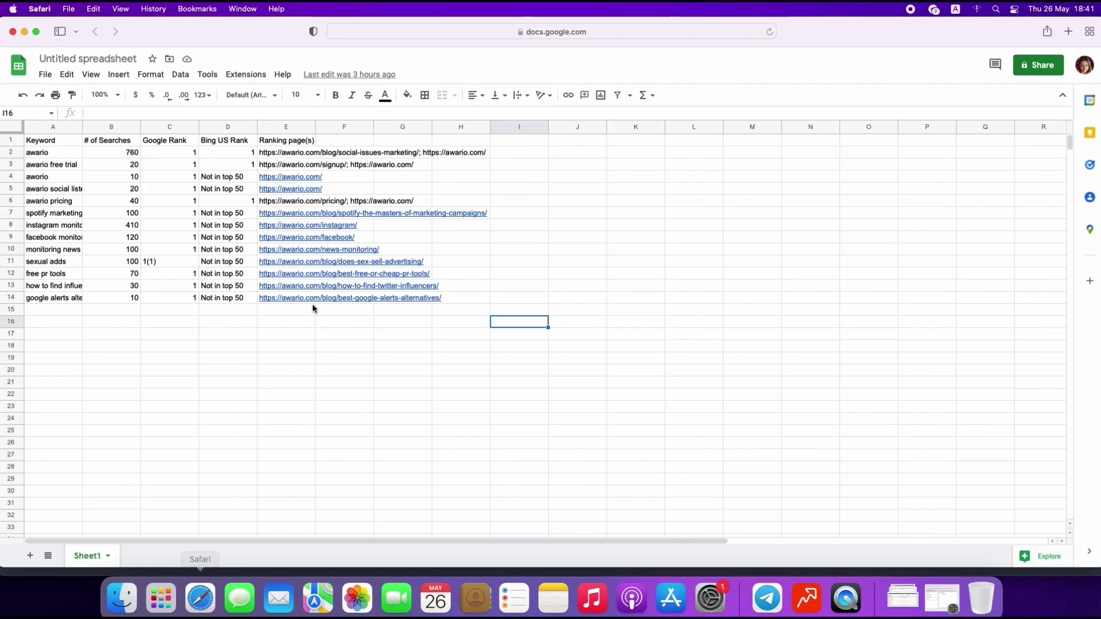
Switch to Safari and open the copied report link in a new tab
click(1067, 31)
right_click(573, 36)
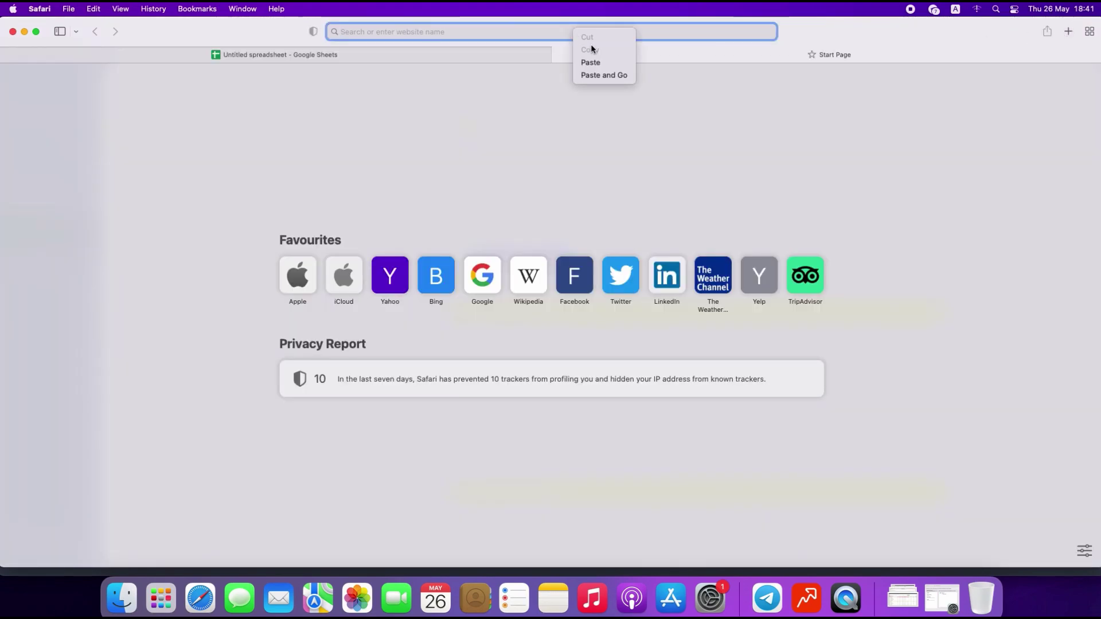
click(596, 62)
key(Return)
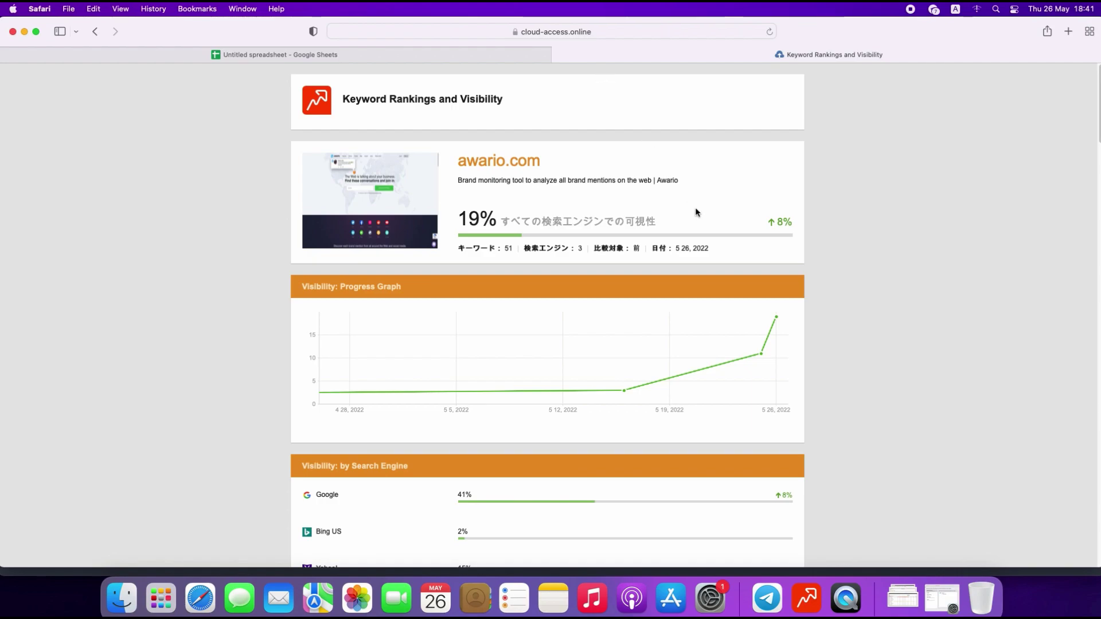
Look through the keyword rankings in the shared online report and switch back to Rank Tracker
scroll(859, 363, down, 15)
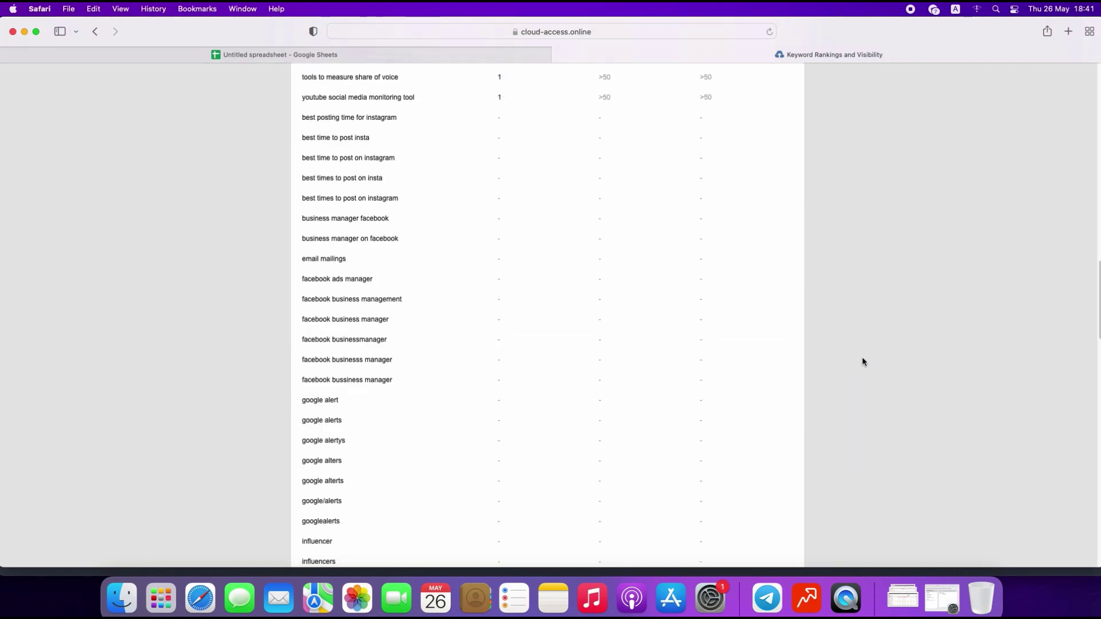
scroll(863, 358, up, 9)
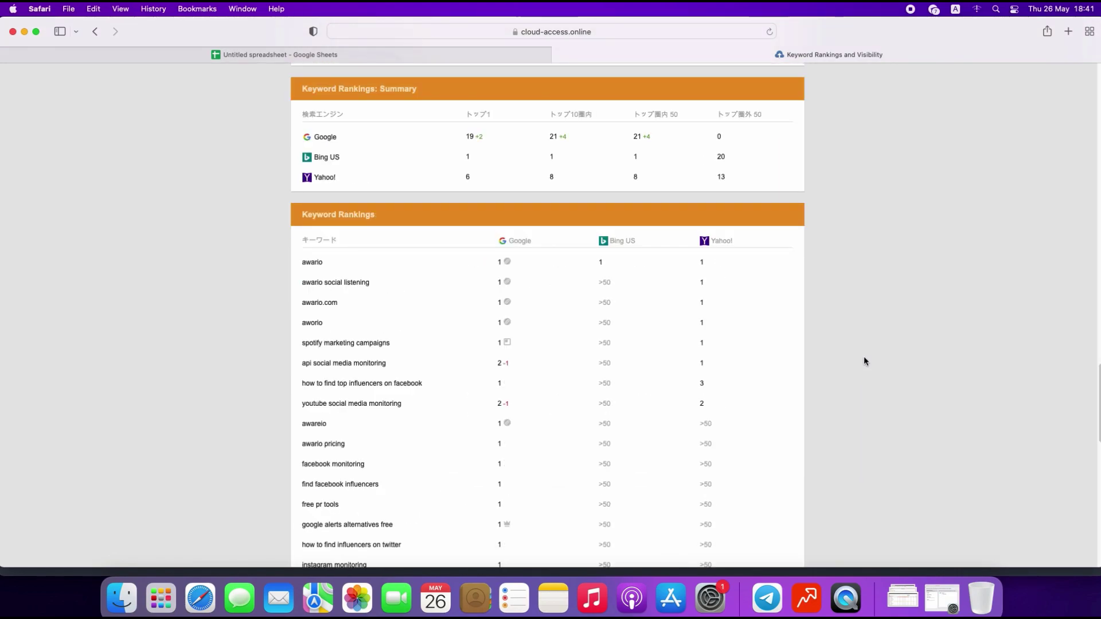
click(808, 599)
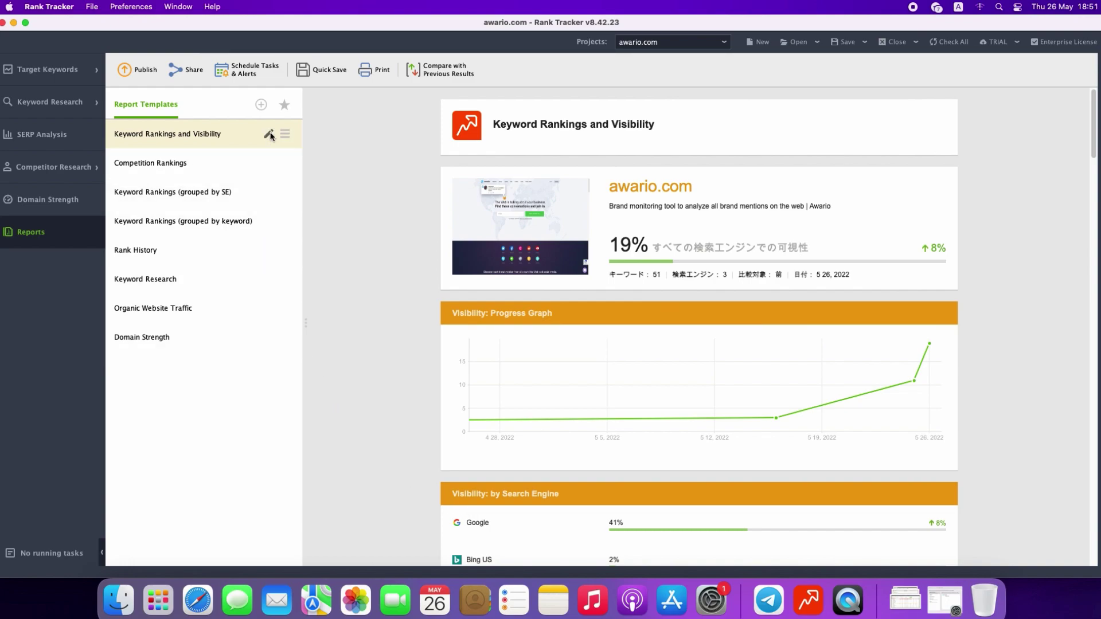
Edit the Keyword Rankings and Visibility template, replacing the Visibility: Progress Graph widget with the Website traffic (progress graph) widget
click(268, 135)
mouse_move(305, 209)
mouse_down()
mouse_move(300, 134)
mouse_move(319, 247)
mouse_up()
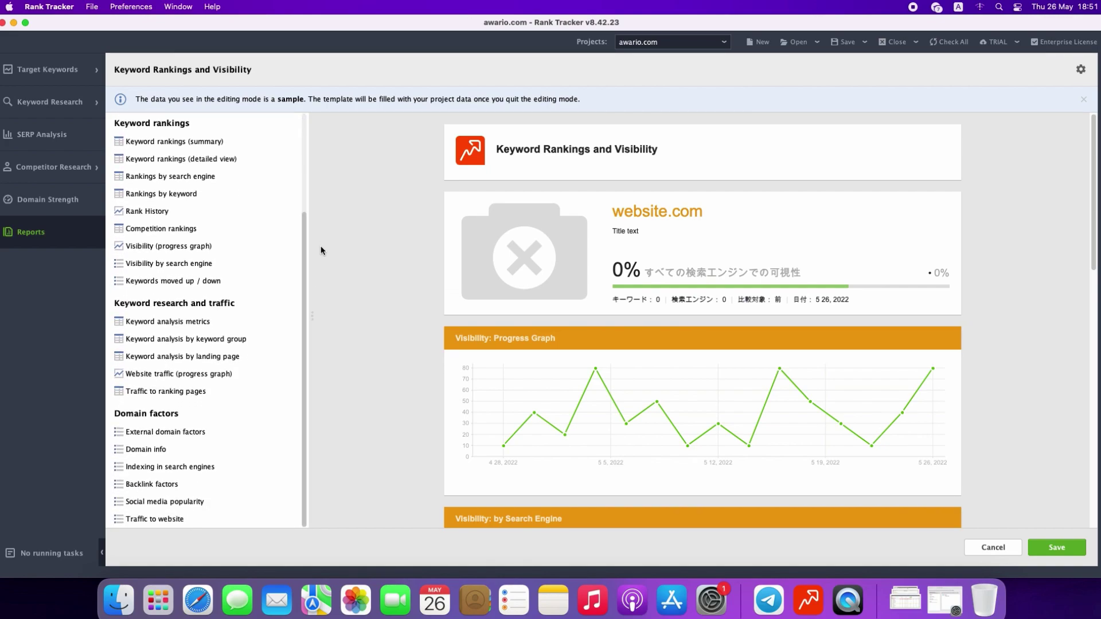
mouse_move(478, 347)
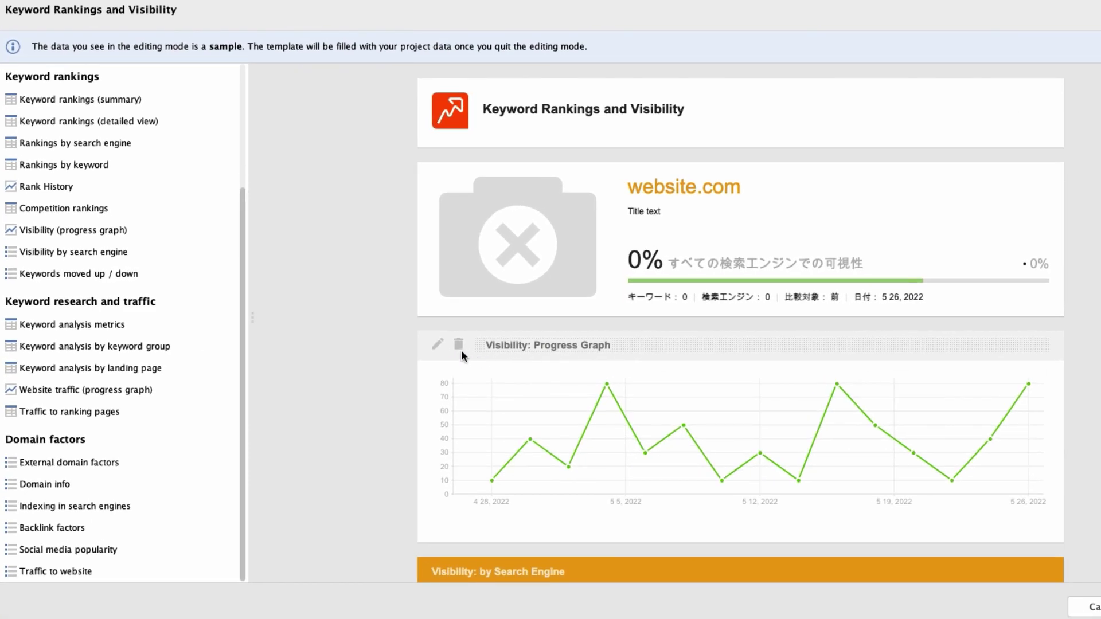
click(459, 347)
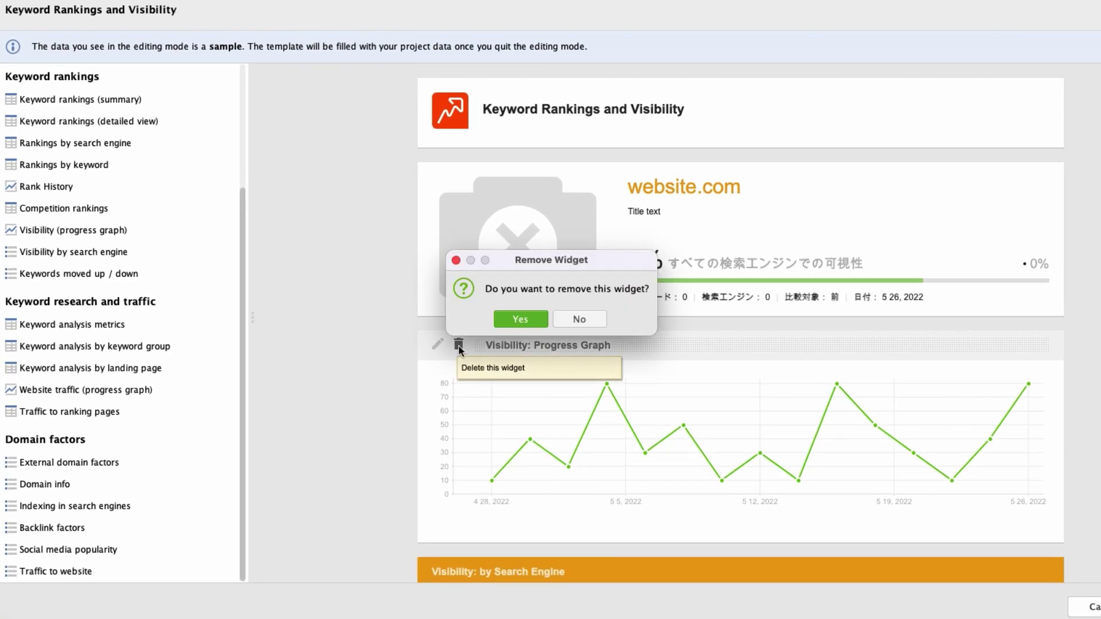
click(539, 318)
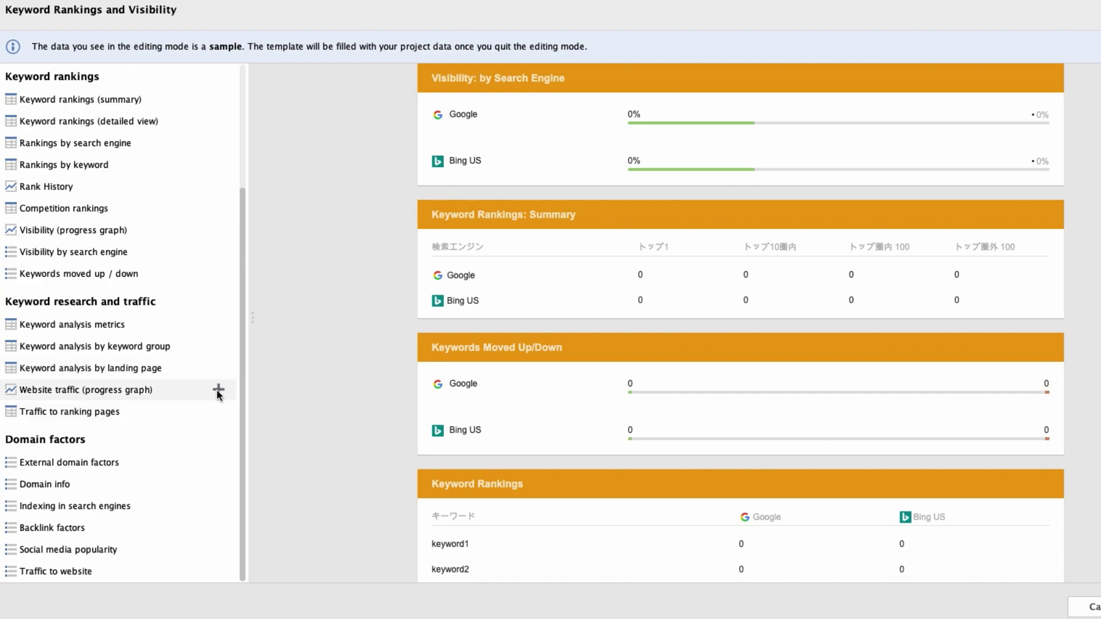
click(218, 390)
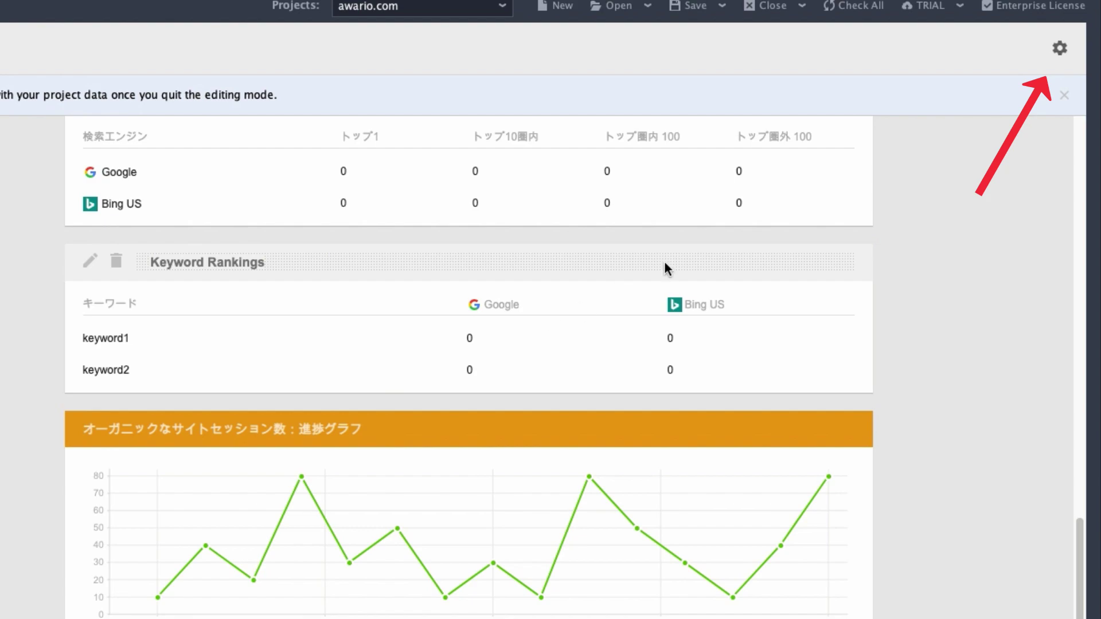
Set the report's localization language to English in the report settings and save the edited template
click(1057, 49)
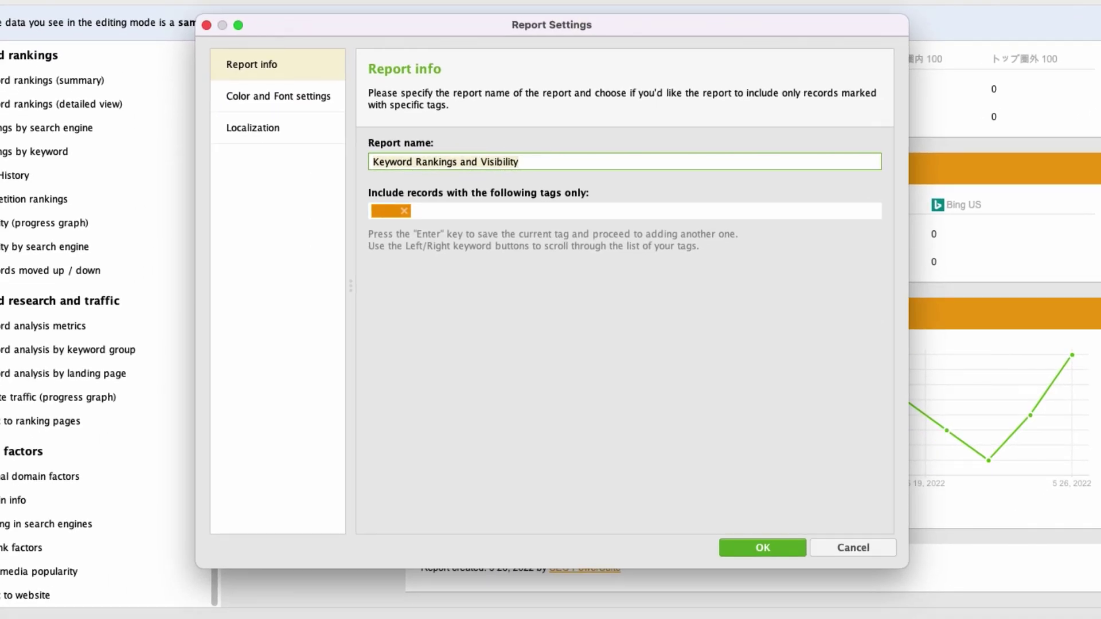
click(314, 99)
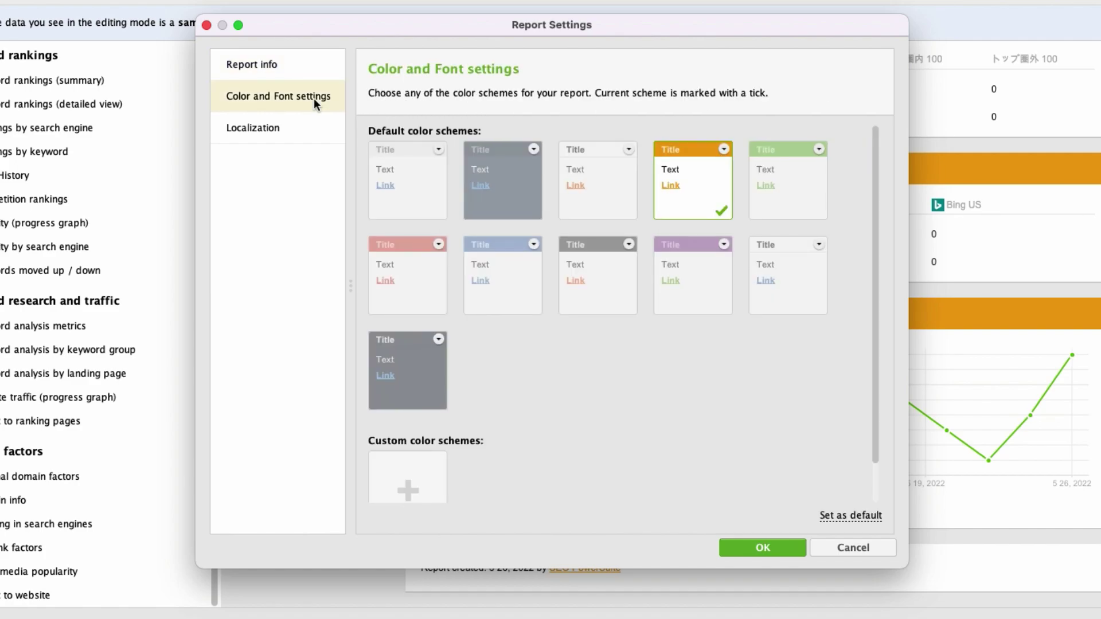
click(314, 132)
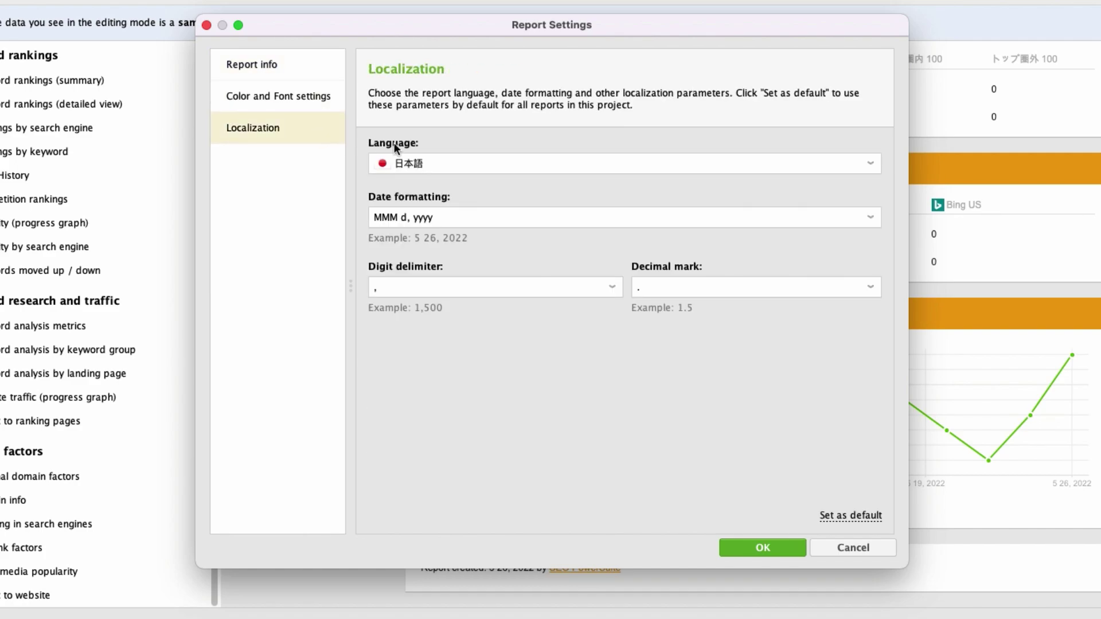
click(498, 163)
click(496, 181)
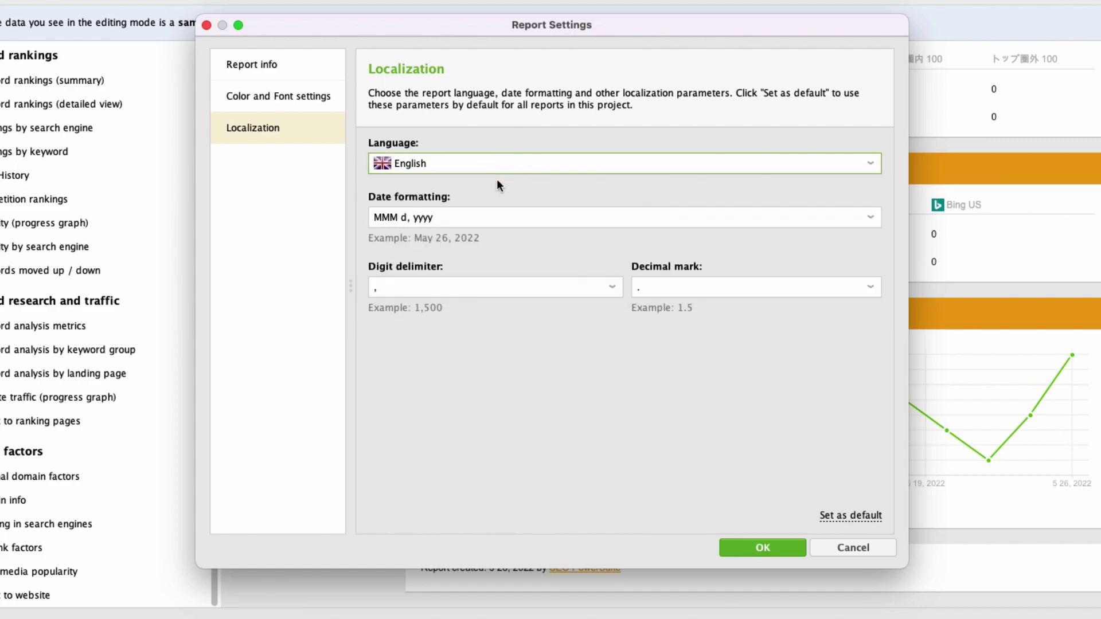
click(759, 546)
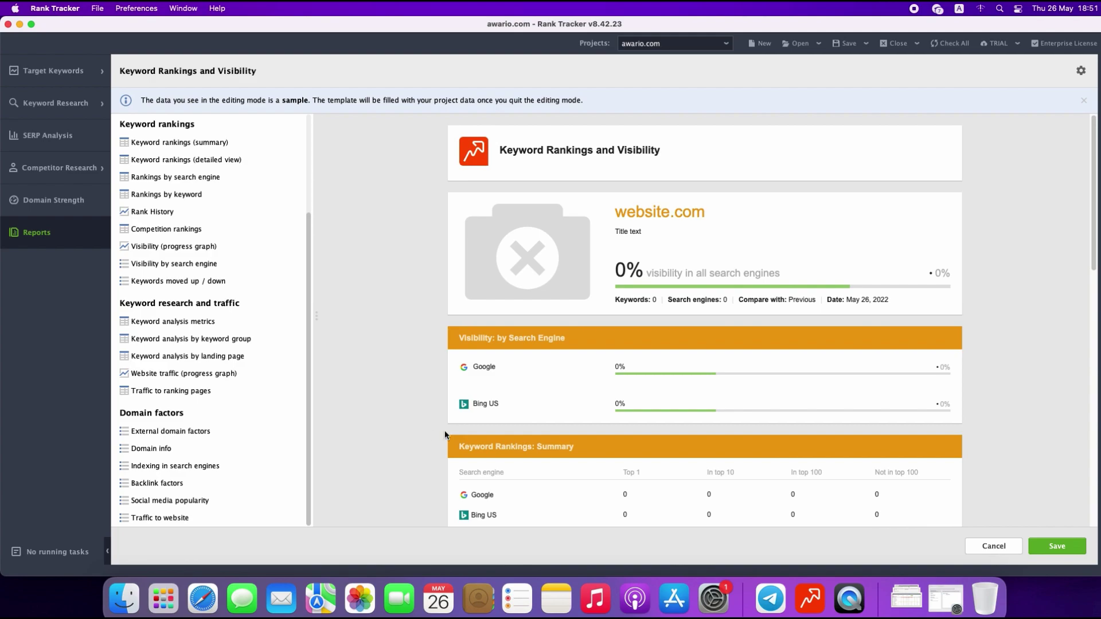
click(1056, 546)
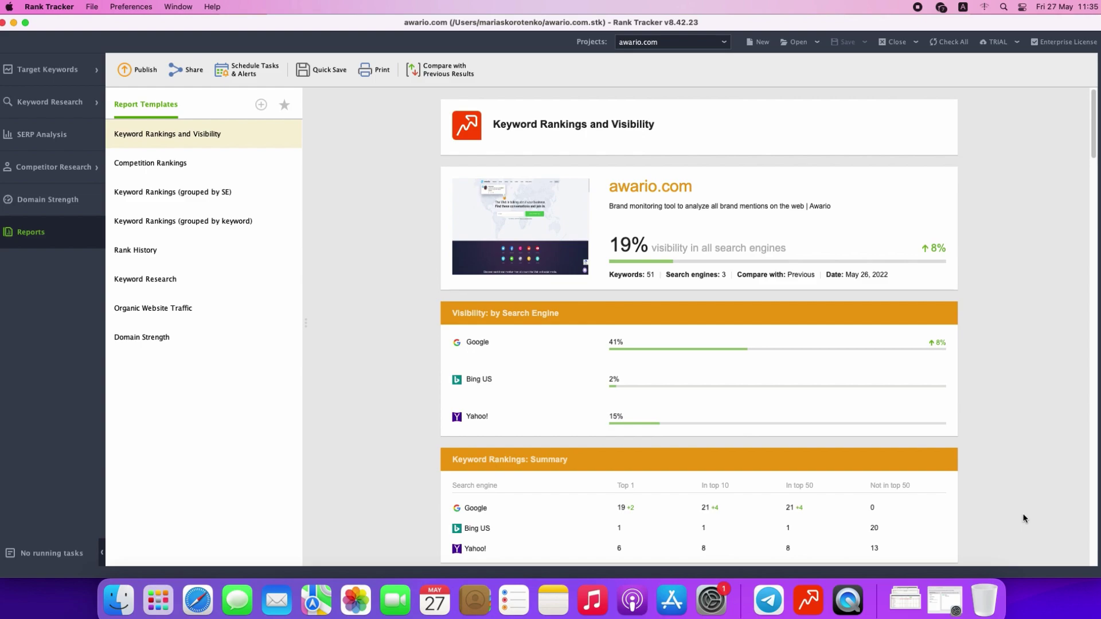
Add a scheduled task that checks search engine rankings for the awario.com project every 3 days at 11:36 AM
click(249, 75)
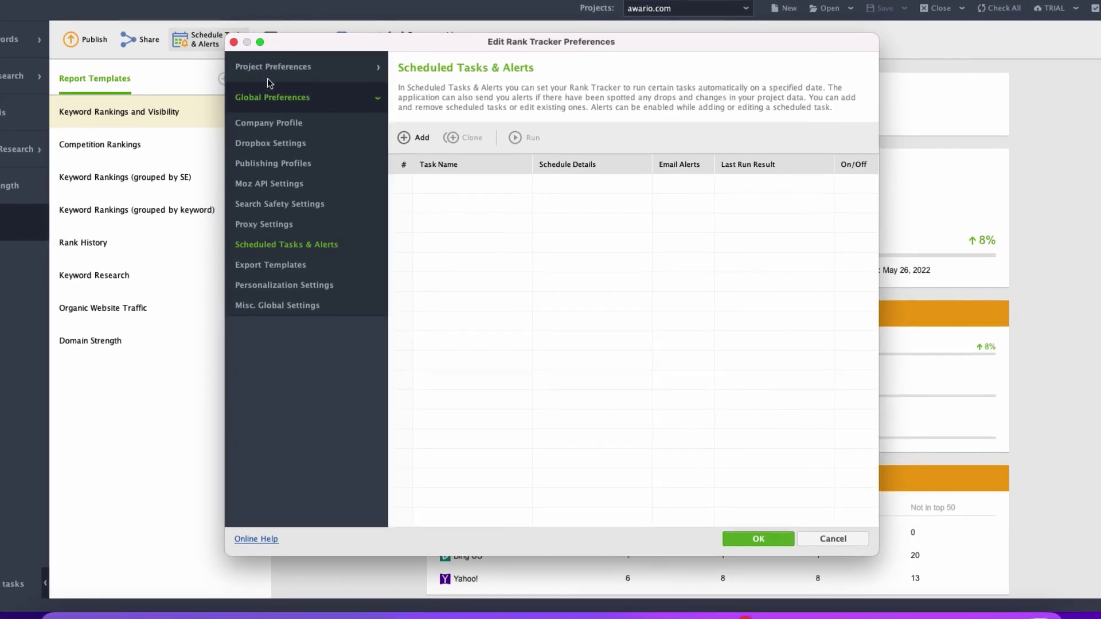
click(420, 139)
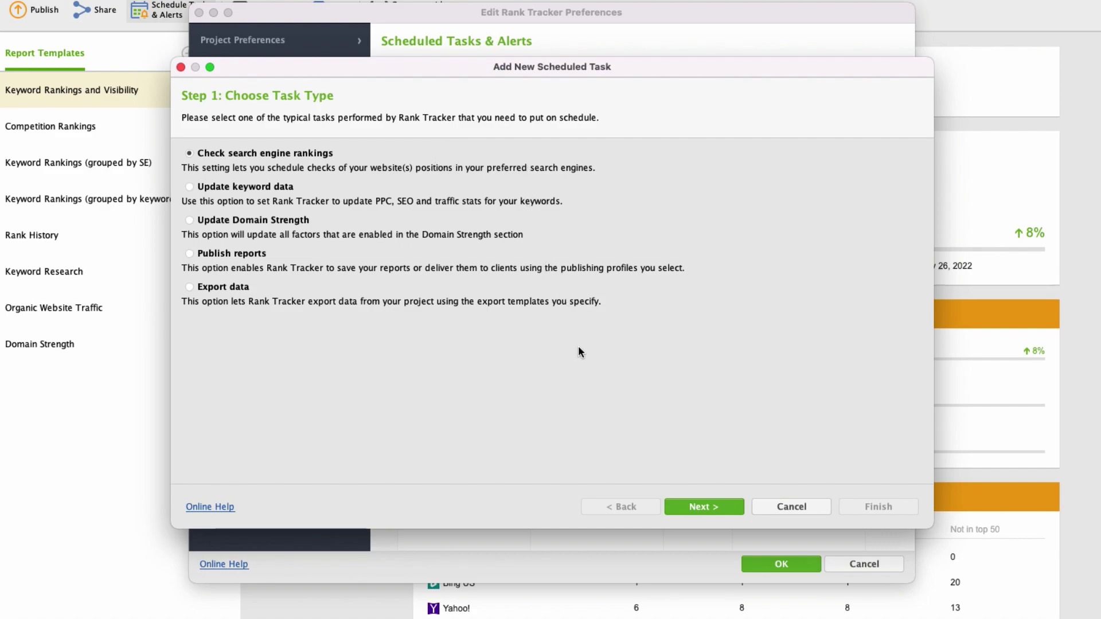
click(716, 508)
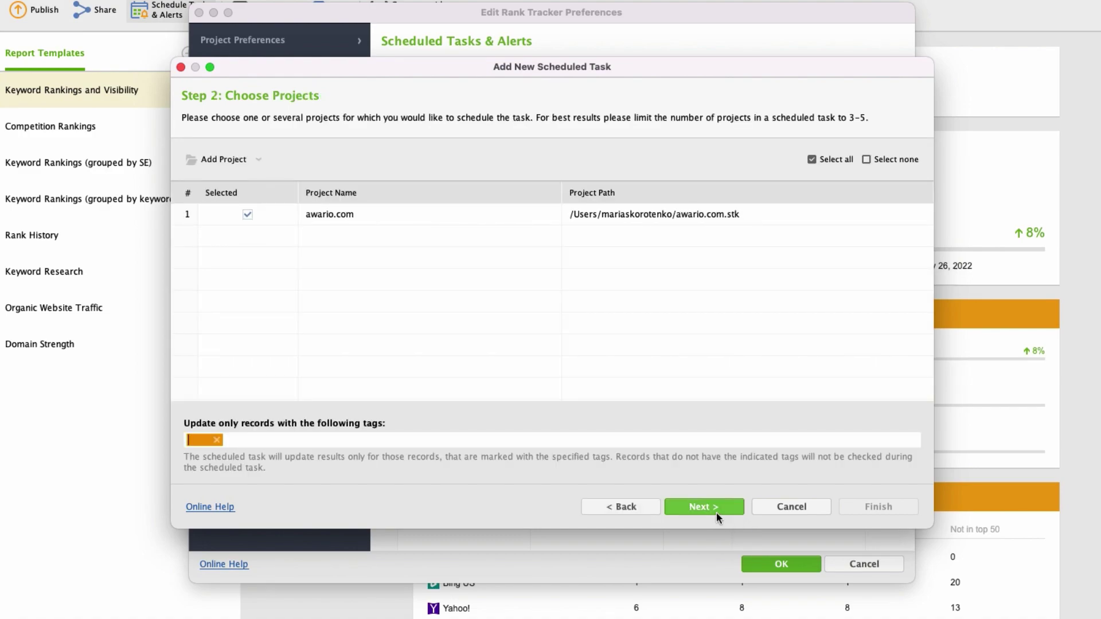
click(716, 508)
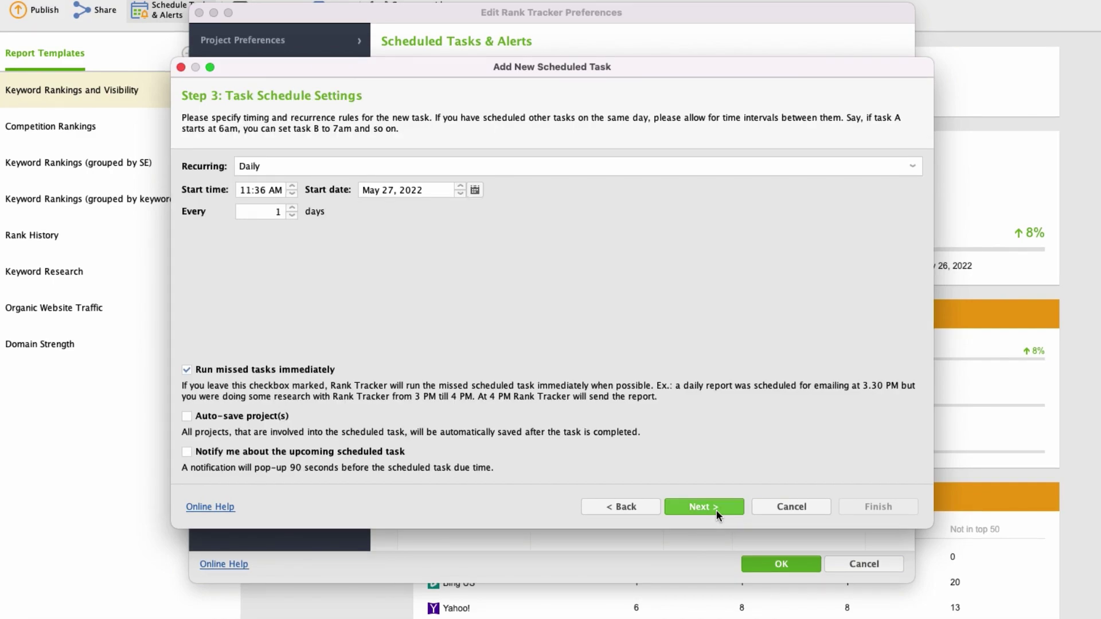
click(284, 215)
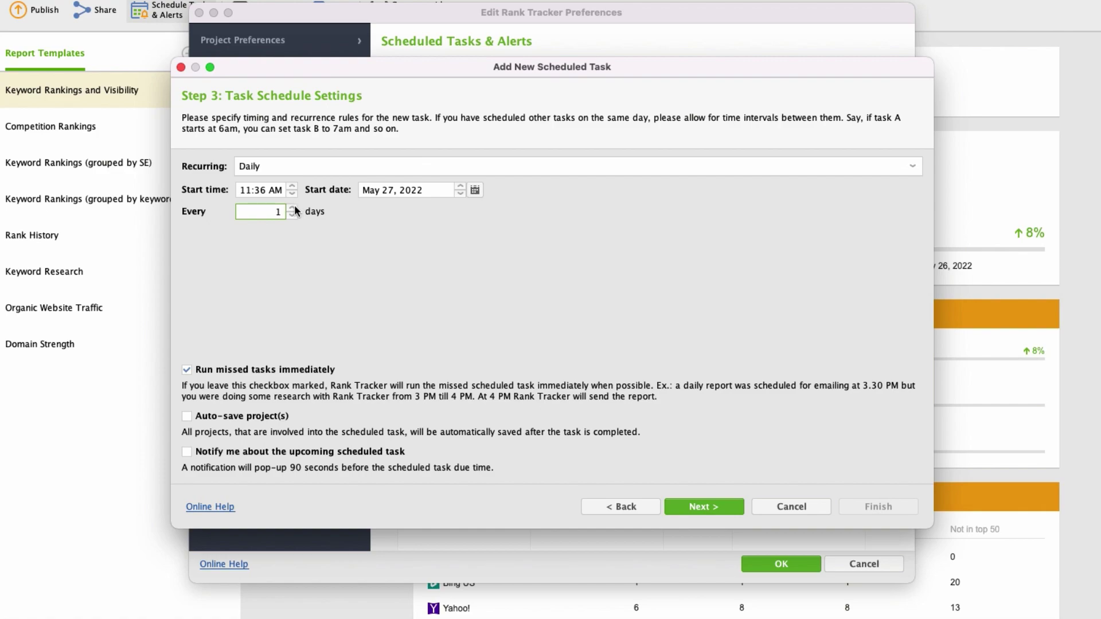
click(717, 508)
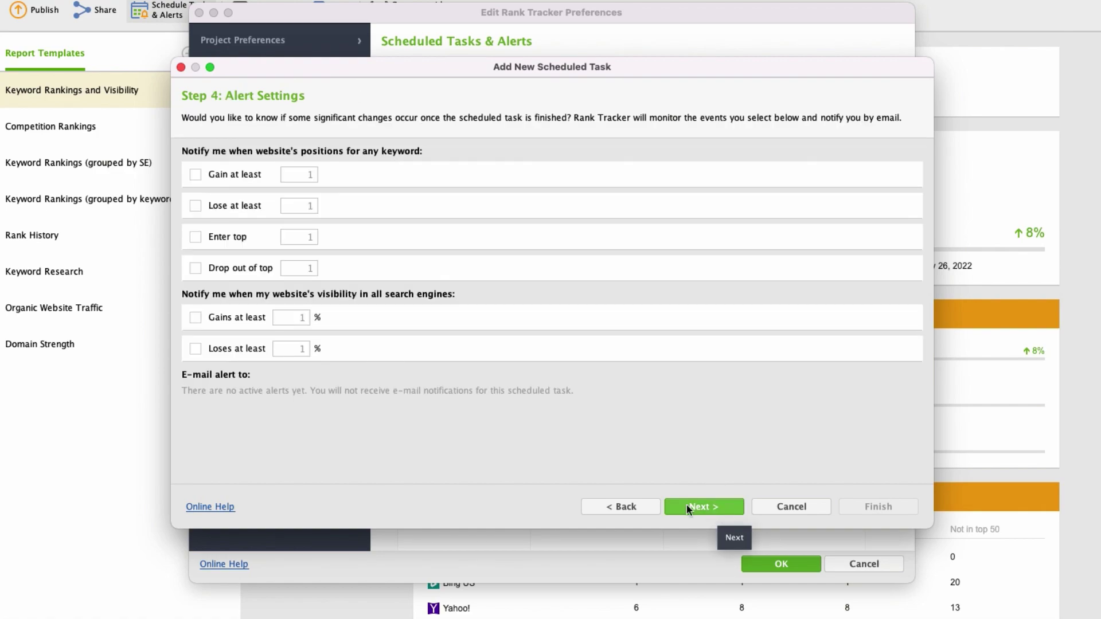
Enable alerts for gaining or losing at least 1 position, dropping out of top 1 and gaining 10% visibility, and enter the recipient's e-mail
click(195, 174)
click(195, 206)
click(195, 268)
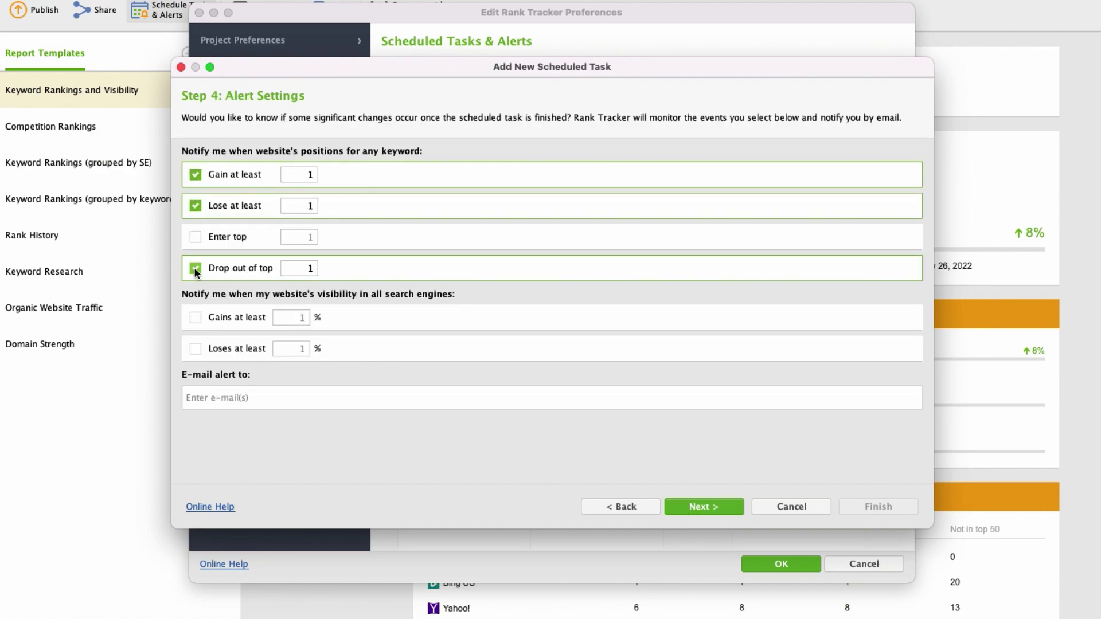
click(195, 317)
double_click(302, 317)
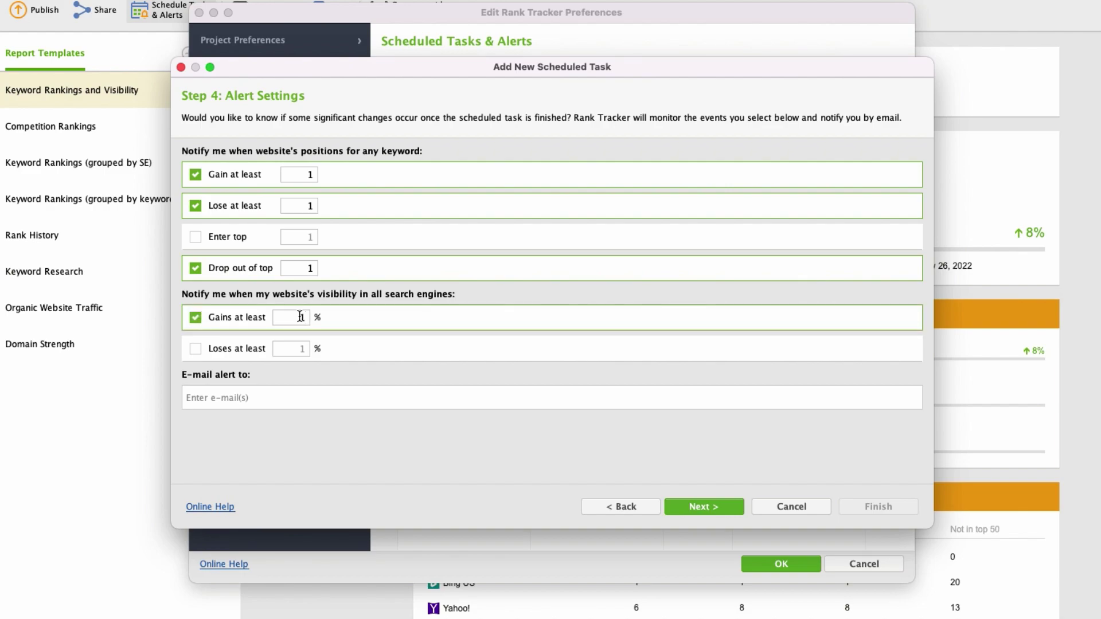
text(10)
click(315, 396)
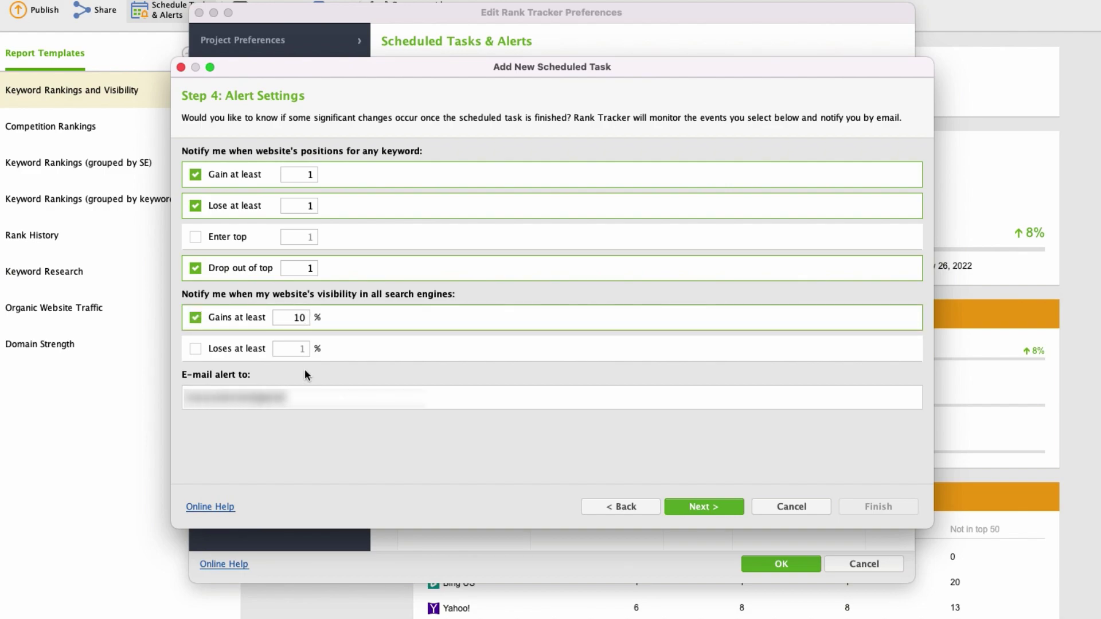
Finish the scheduled task with the default name New Scheduled Task and save the preferences
click(717, 507)
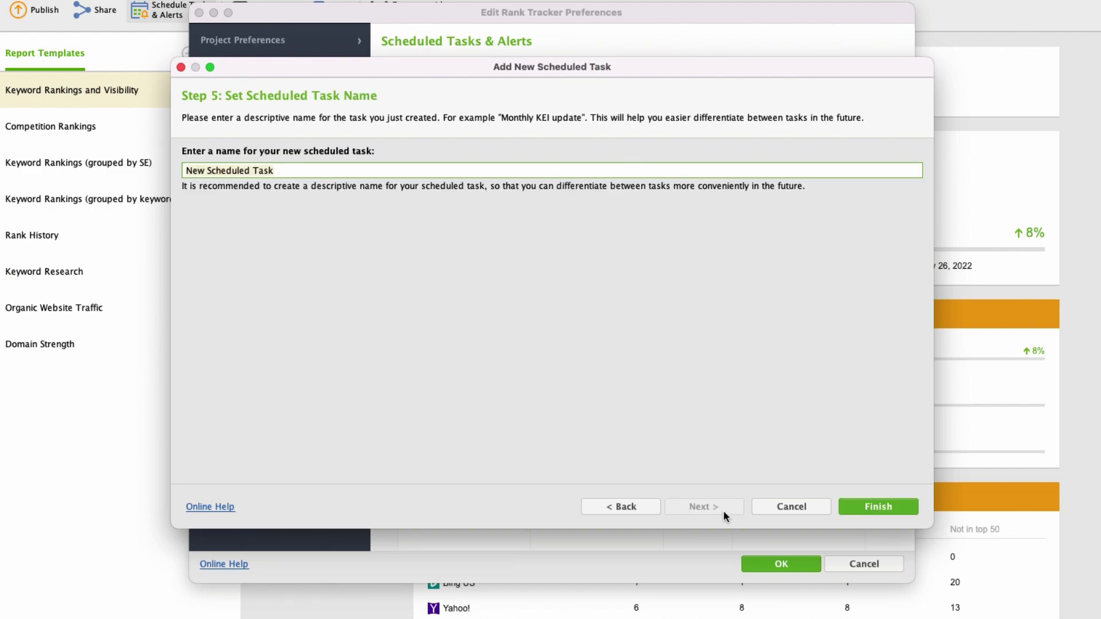
click(858, 510)
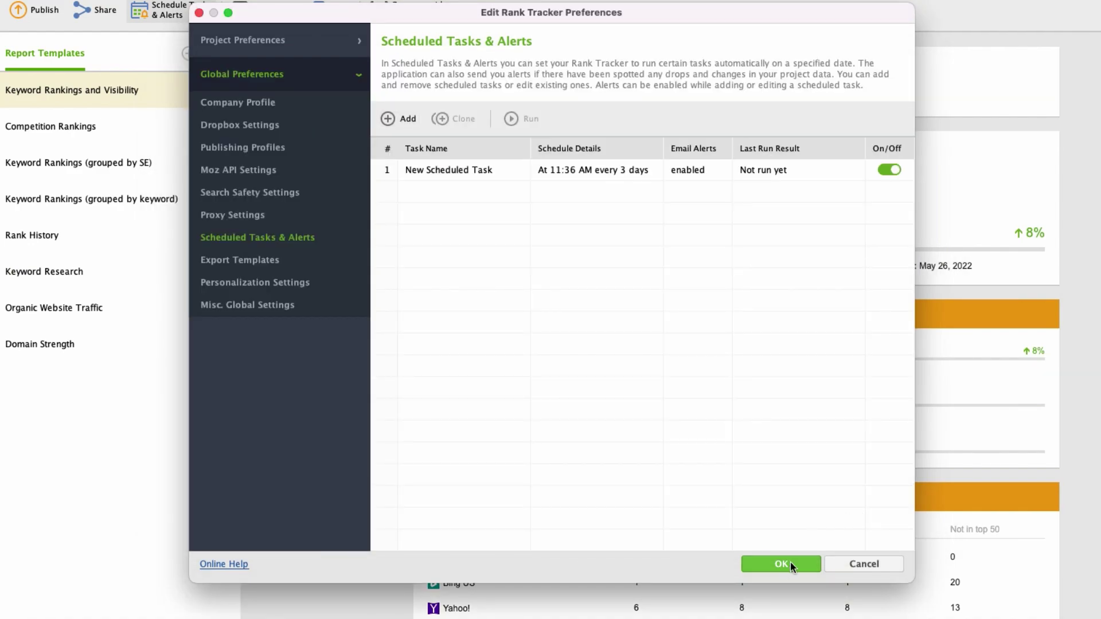
click(786, 569)
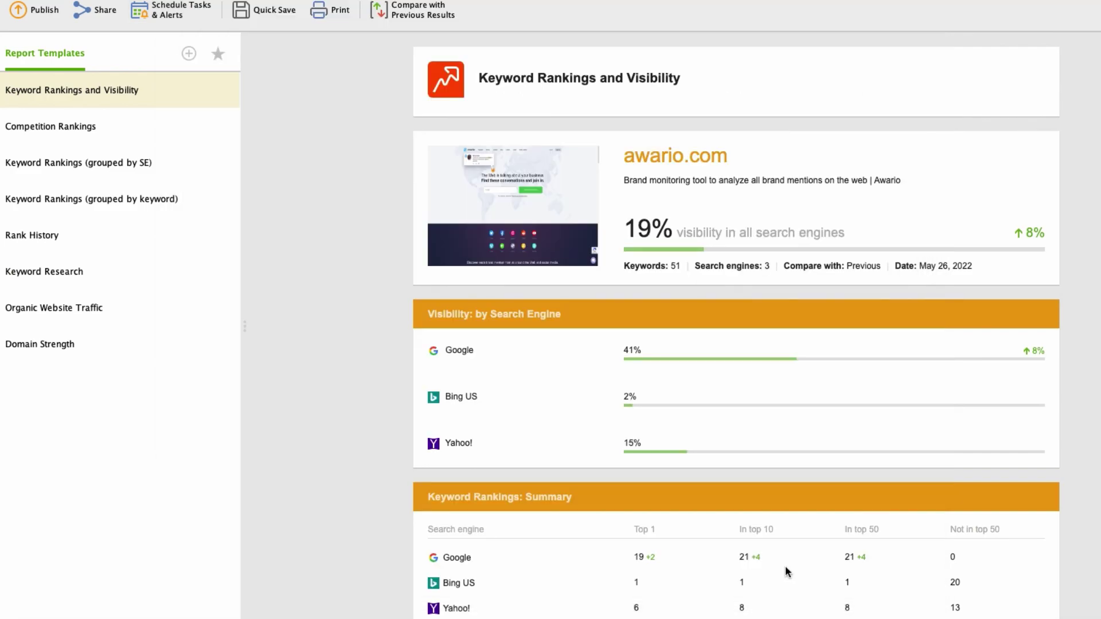